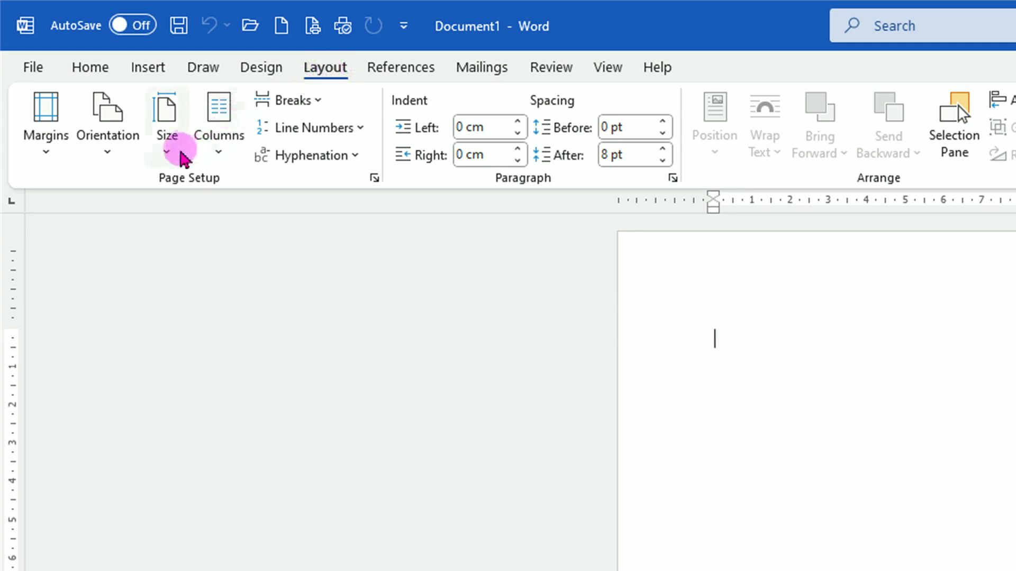
# Set the paper size to A4 and add empty paragraphs until the document extends onto a second page.
pyautogui.click(170, 152)
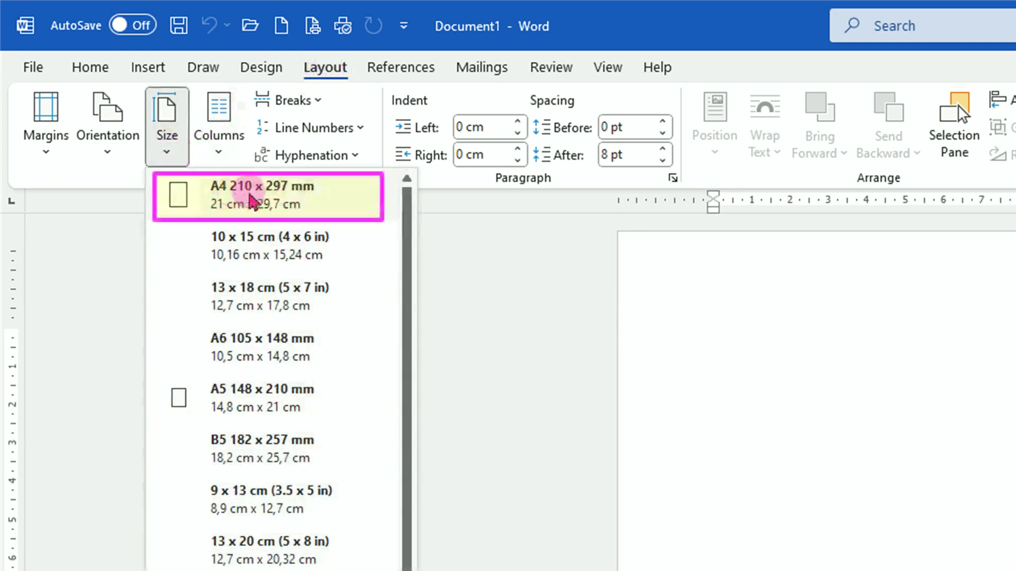
pyautogui.click(246, 204)
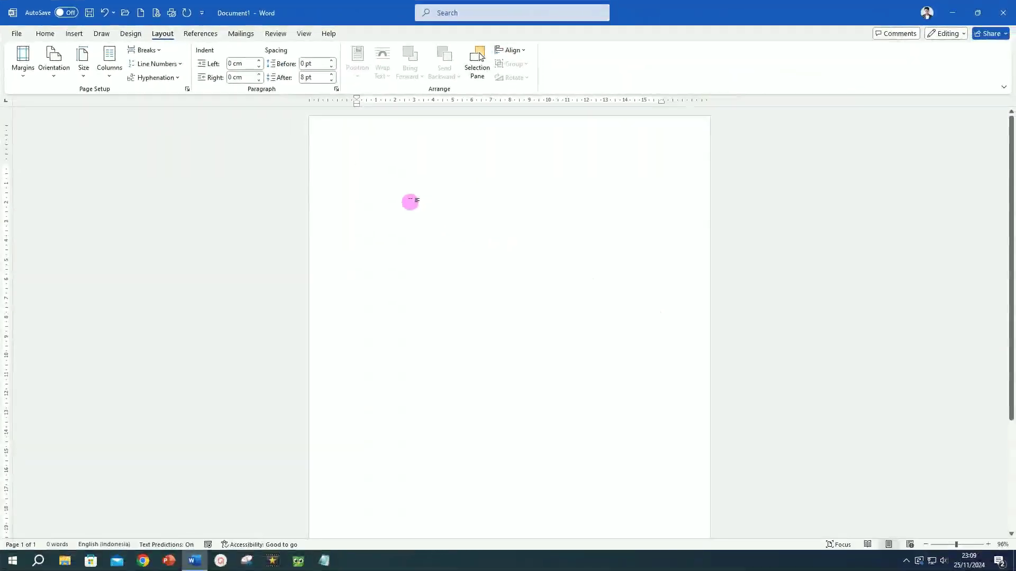
pyautogui.press('Return')
pyautogui.press('Return')
pyautogui.press('Return')
pyautogui.press('Return')
pyautogui.press('Return')
pyautogui.press('Return')
pyautogui.press('Return')
pyautogui.press('Return')
pyautogui.press('Return')
pyautogui.press('Return')
pyautogui.press('Return')
pyautogui.press('Return')
pyautogui.press('Return')
pyautogui.press('Return')
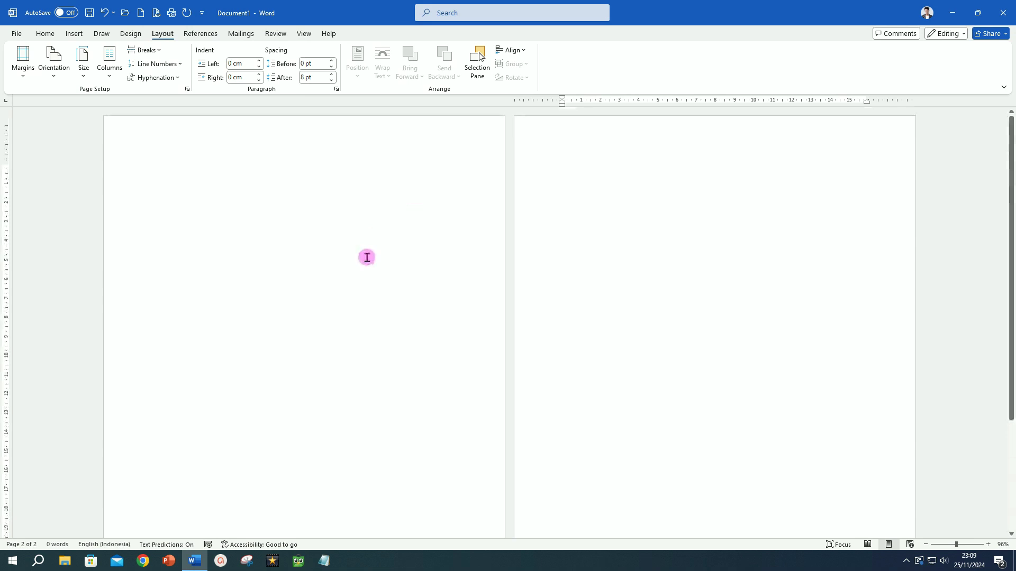
# Draw a square with rounded diagonal corners, about 8.73 cm per side, in the upper right area of the first page.
pyautogui.click(330, 187)
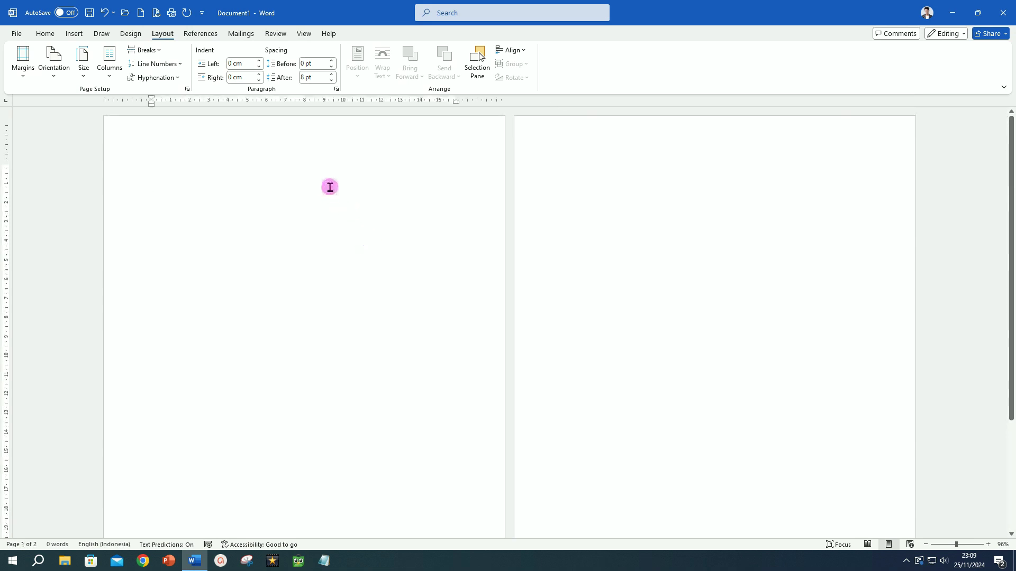
pyautogui.scroll(3, 319, 199)
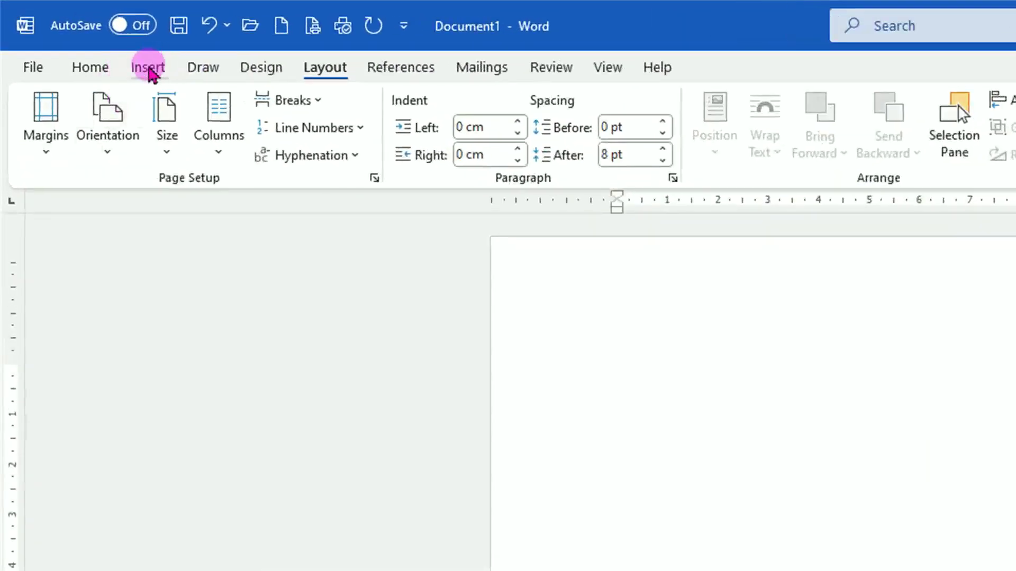
pyautogui.click(148, 68)
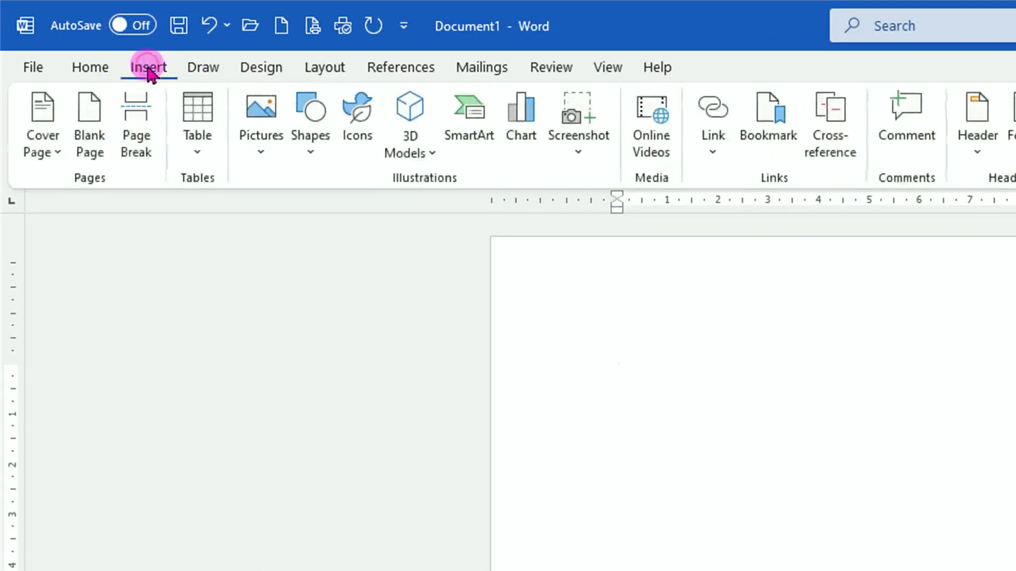
pyautogui.click(316, 156)
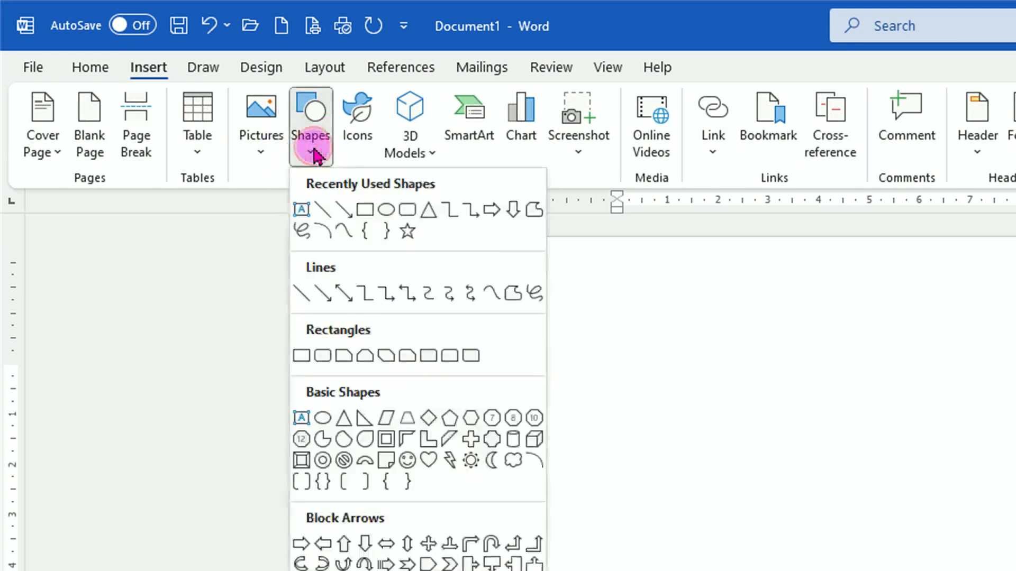
pyautogui.click(472, 359)
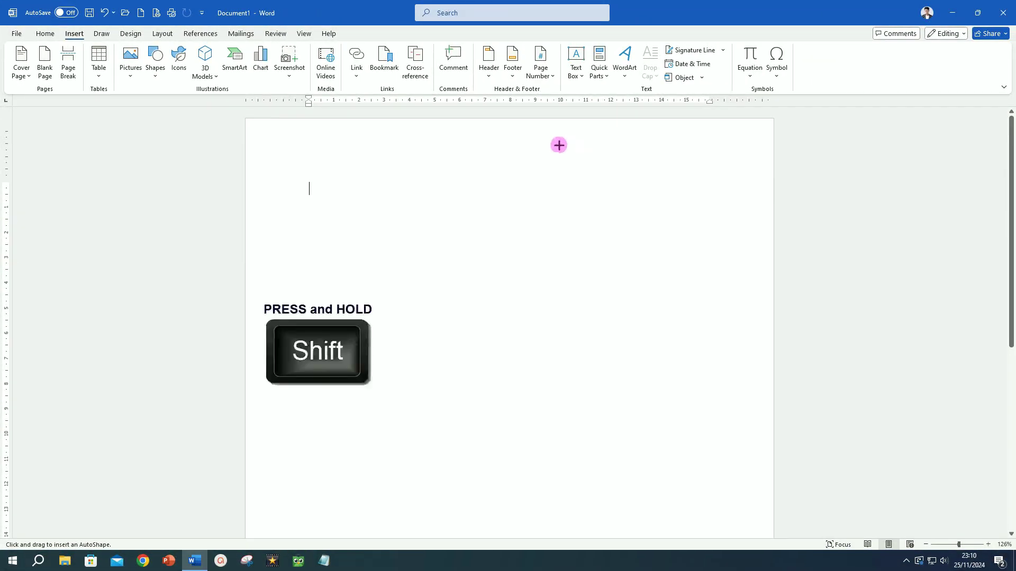
pyautogui.moveTo(558, 146); pyautogui.dragTo(764, 365)
pyautogui.moveTo(705, 266); pyautogui.dragTo(676, 273)
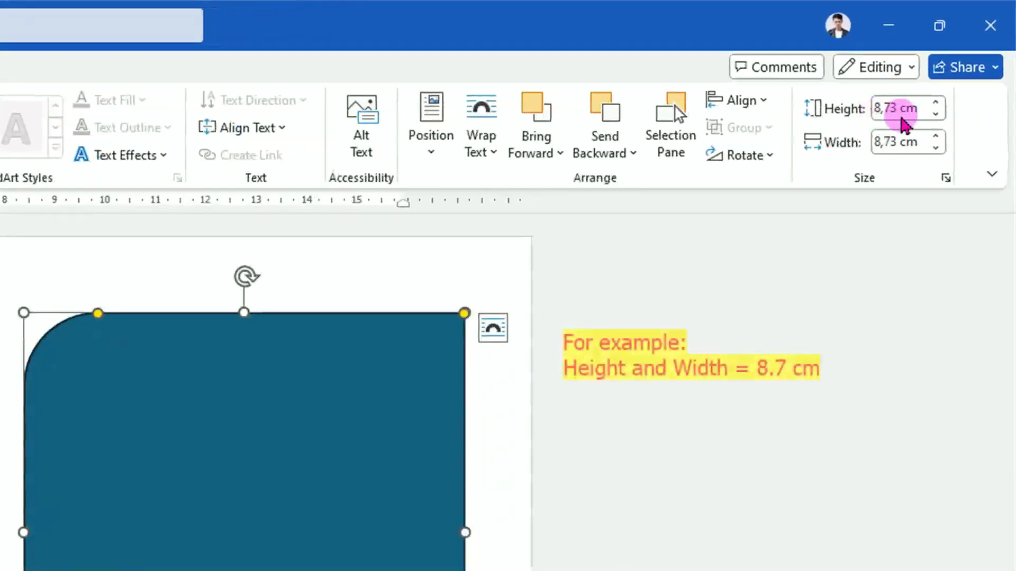
# Set the shape's height and width to 8.7 cm and remove its outline.
pyautogui.click(944, 101)
pyautogui.click(936, 147)
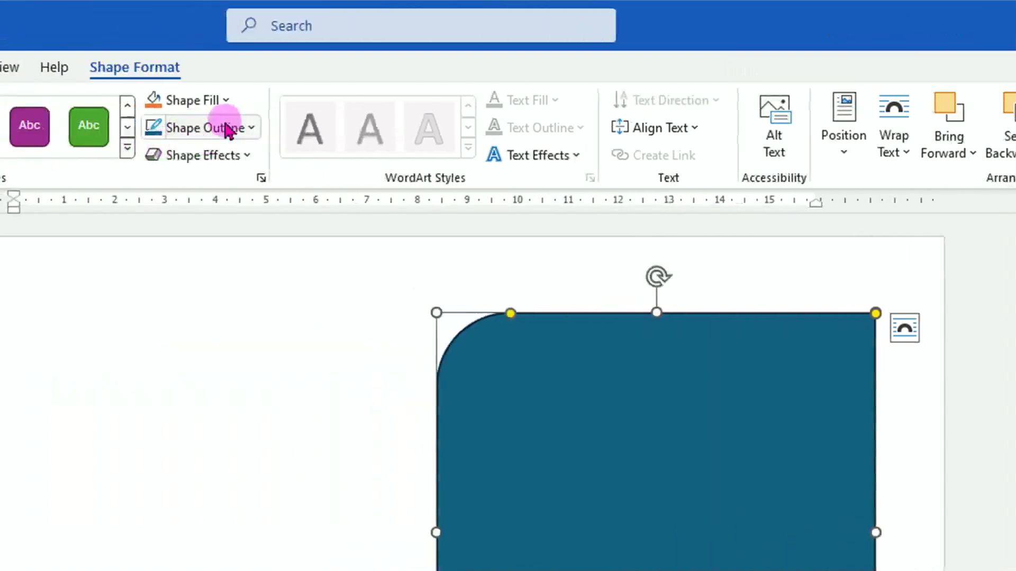
pyautogui.click(225, 129)
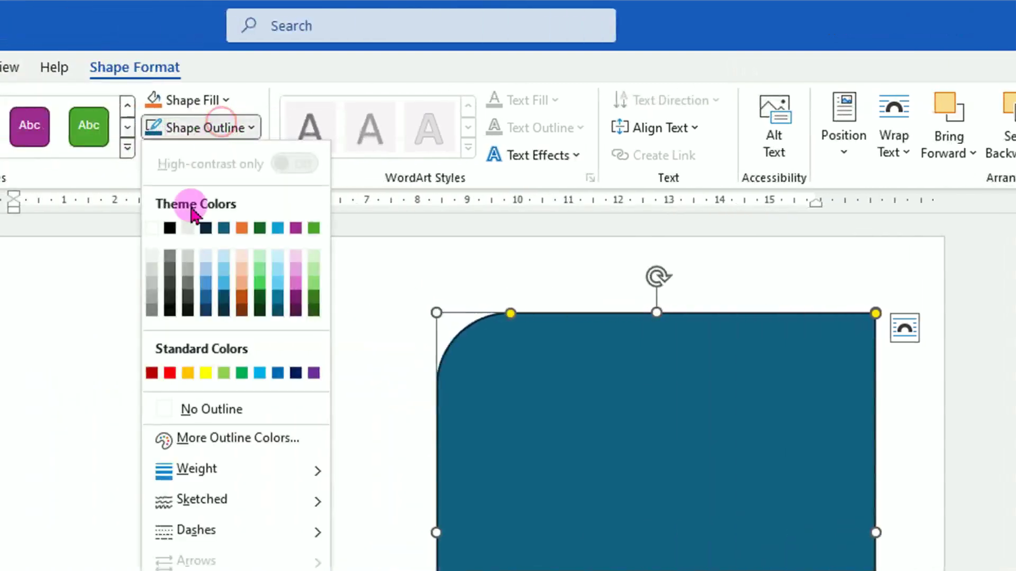
pyautogui.click(228, 410)
pyautogui.click(697, 526)
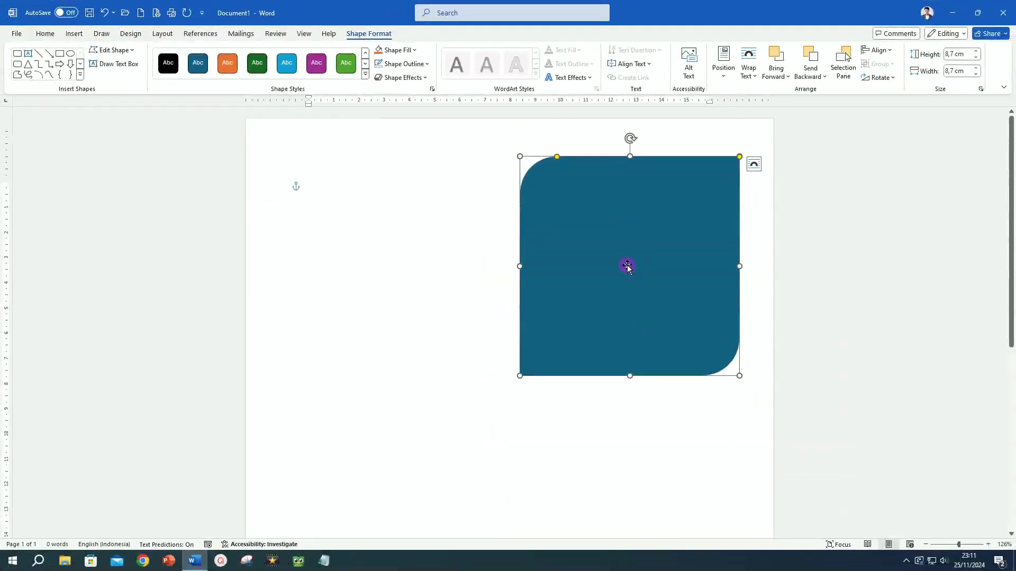
# Duplicate the teal rounded shape four times.
pyautogui.hotkey('ctrl', 'd')
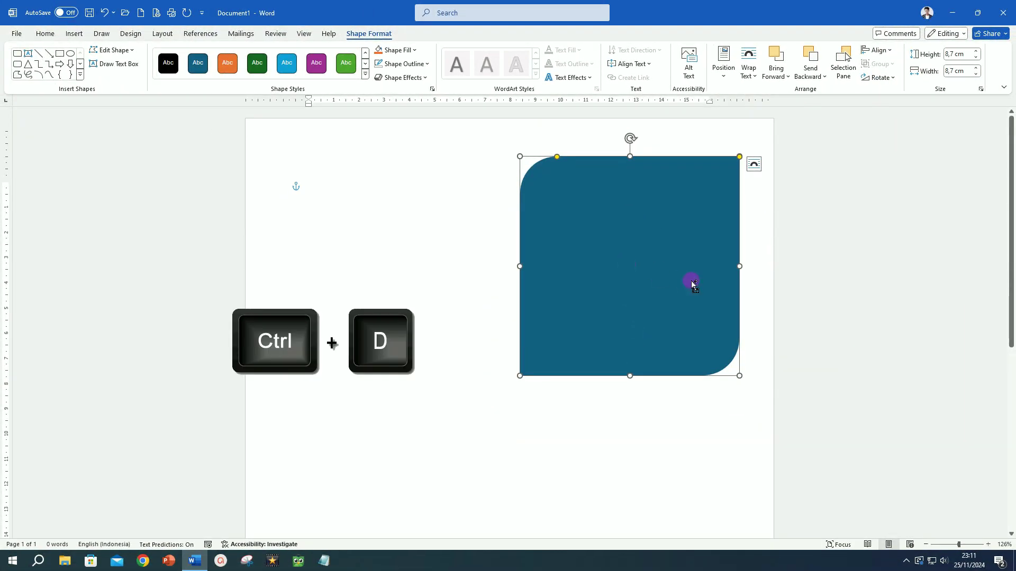
pyautogui.hotkey('ctrl', 'd')
pyautogui.hotkey('ctrl', 'd')
pyautogui.hotkey('ctrl', 'd')
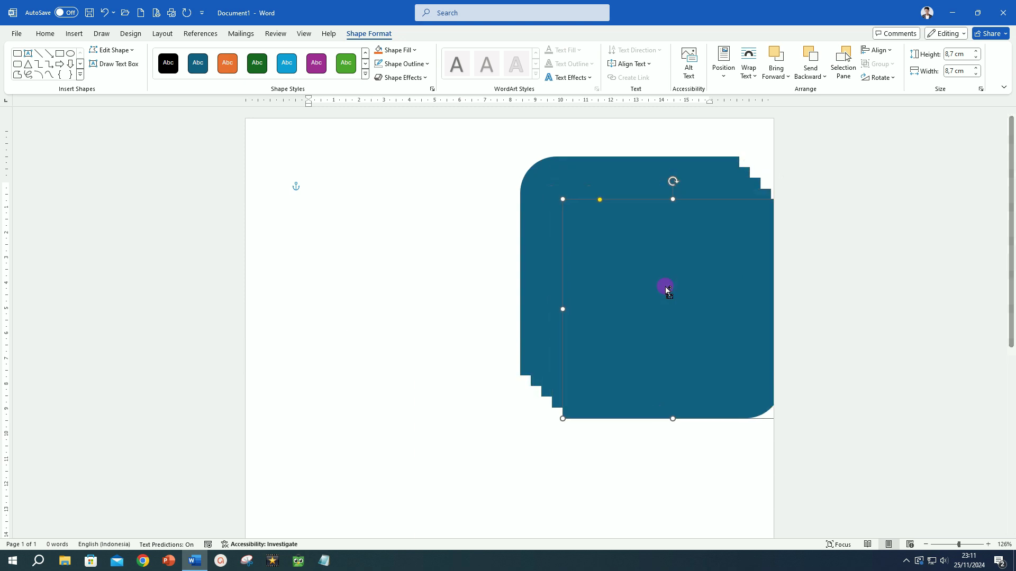
# Arrange one copy partly off the page's upper-left corner and the others with the original in an evenly spaced two-by-two grid.
pyautogui.moveTo(718, 349); pyautogui.dragTo(287, 178)
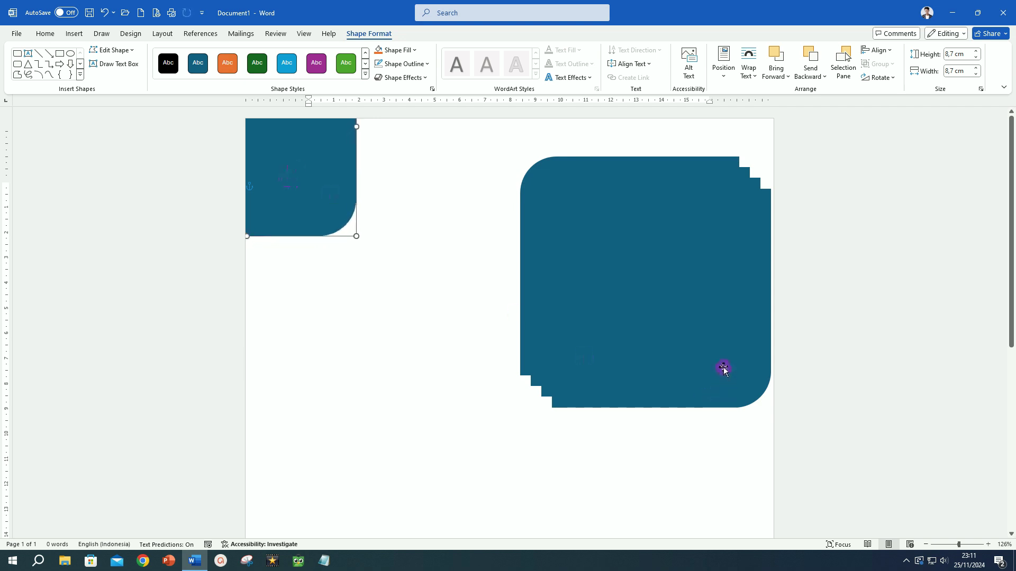
pyautogui.moveTo(725, 365); pyautogui.dragTo(466, 333)
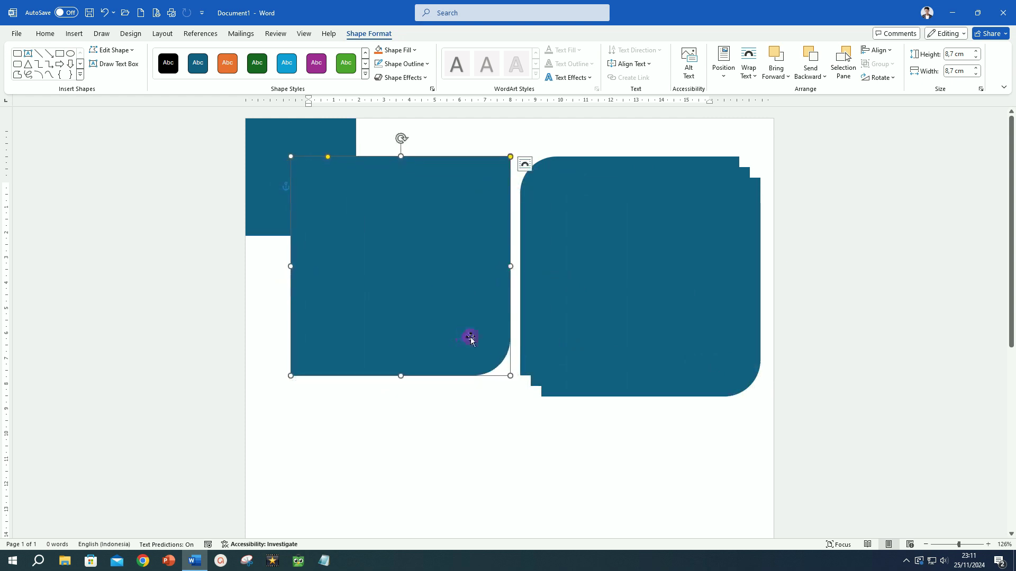
pyautogui.moveTo(710, 255); pyautogui.dragTo(459, 455)
pyautogui.scroll(-2, 633, 206)
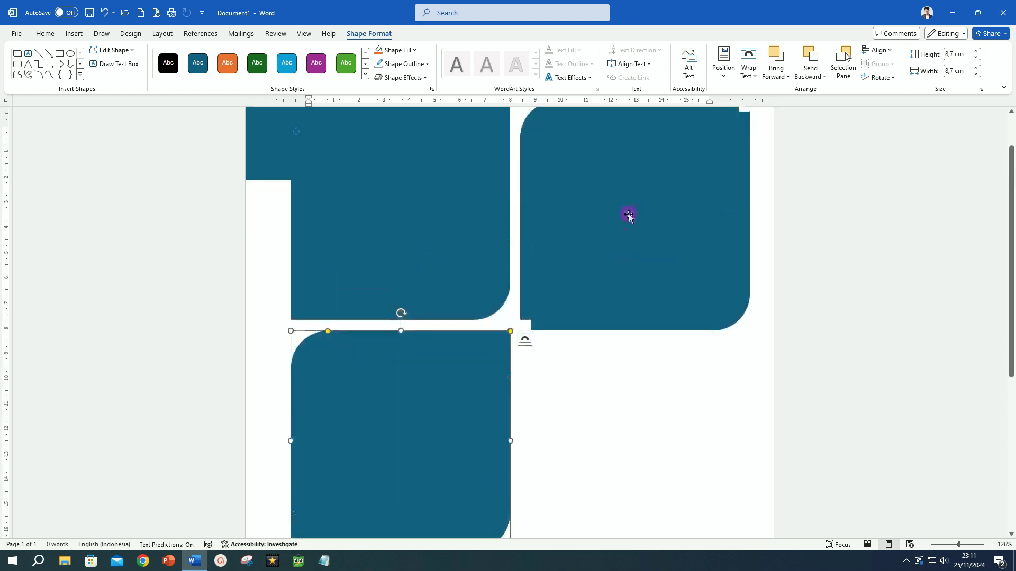
pyautogui.scroll(1, 630, 215)
pyautogui.moveTo(629, 227); pyautogui.dragTo(619, 447)
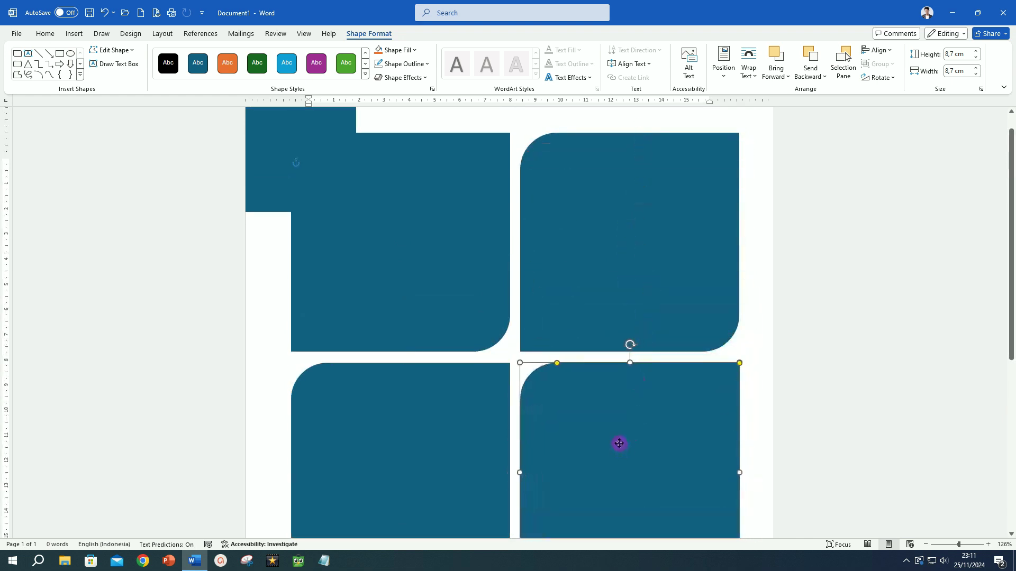
# Flip the lower-right shape of the grid horizontally.
pyautogui.scroll(-6, 637, 380)
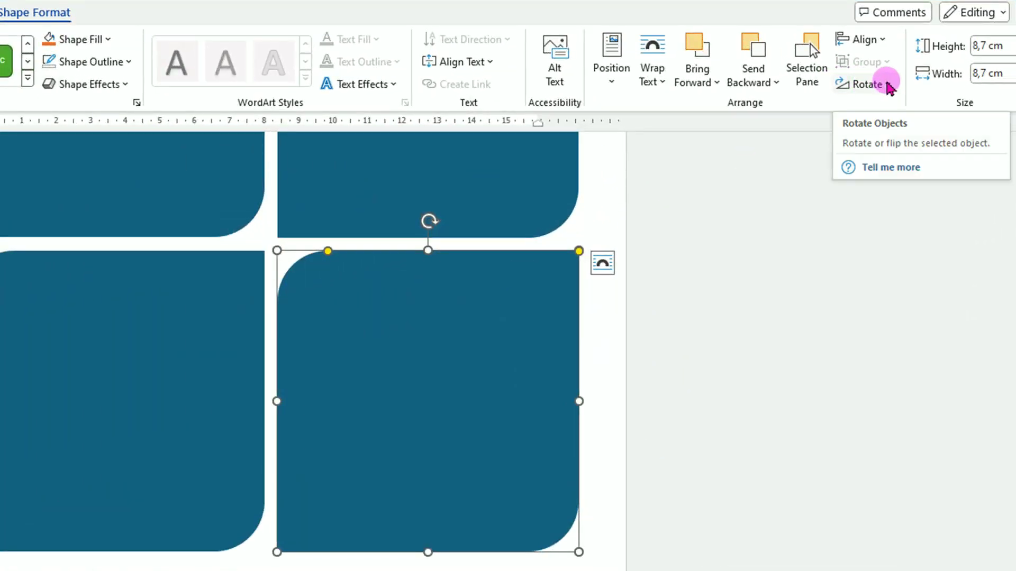
pyautogui.click(889, 85)
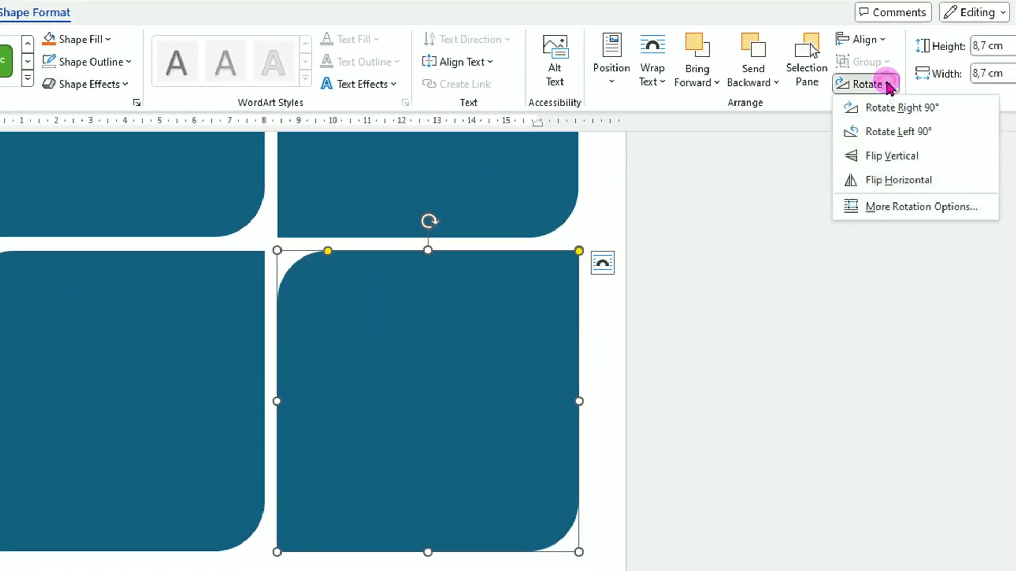
pyautogui.click(886, 181)
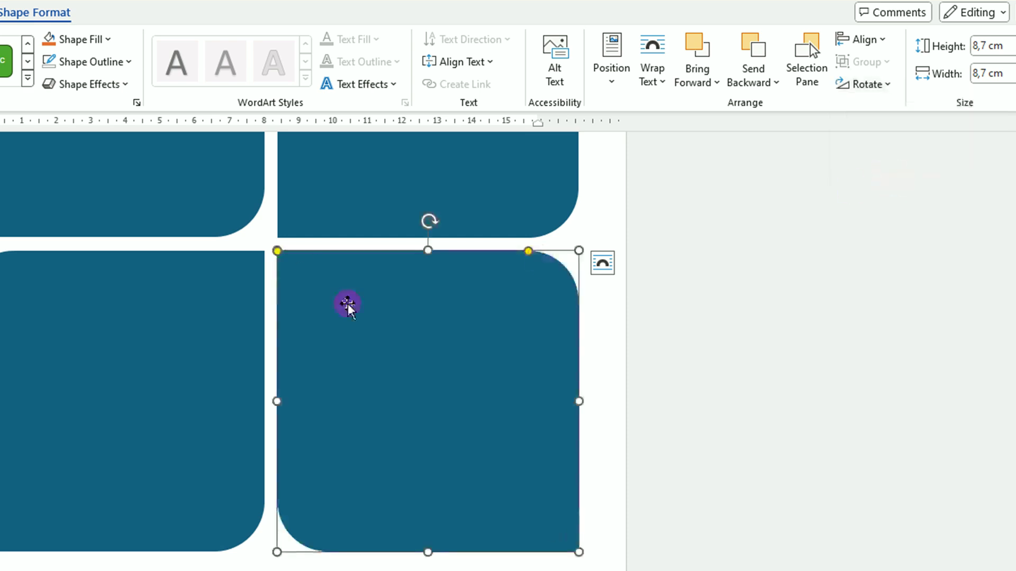
# Shrink the grid's upper-left shape to about 4.39 cm square, keeping its inner corner in place, and flip it horizontally.
pyautogui.scroll(3, 304, 323)
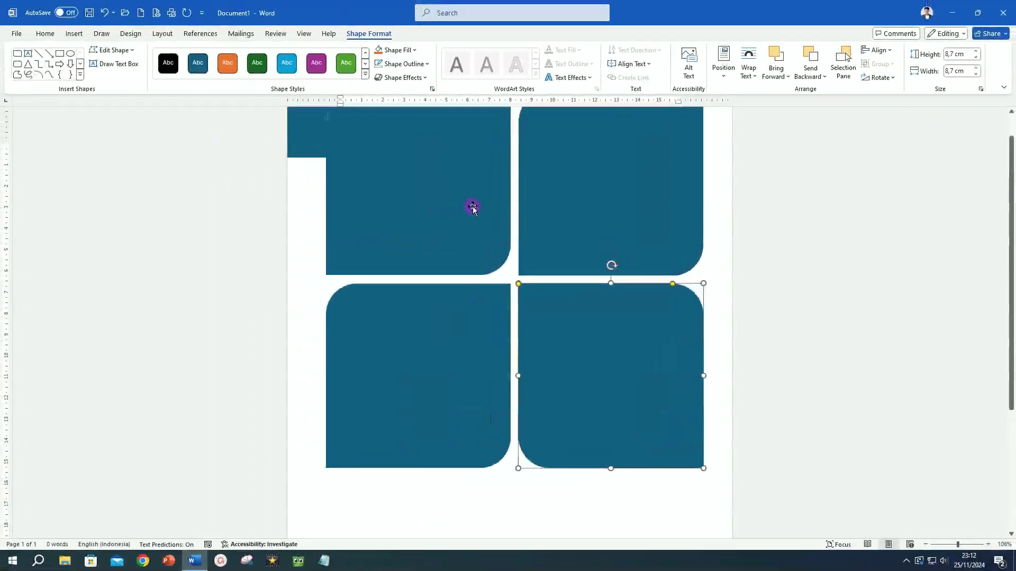
pyautogui.scroll(1, 473, 208)
pyautogui.click(461, 224)
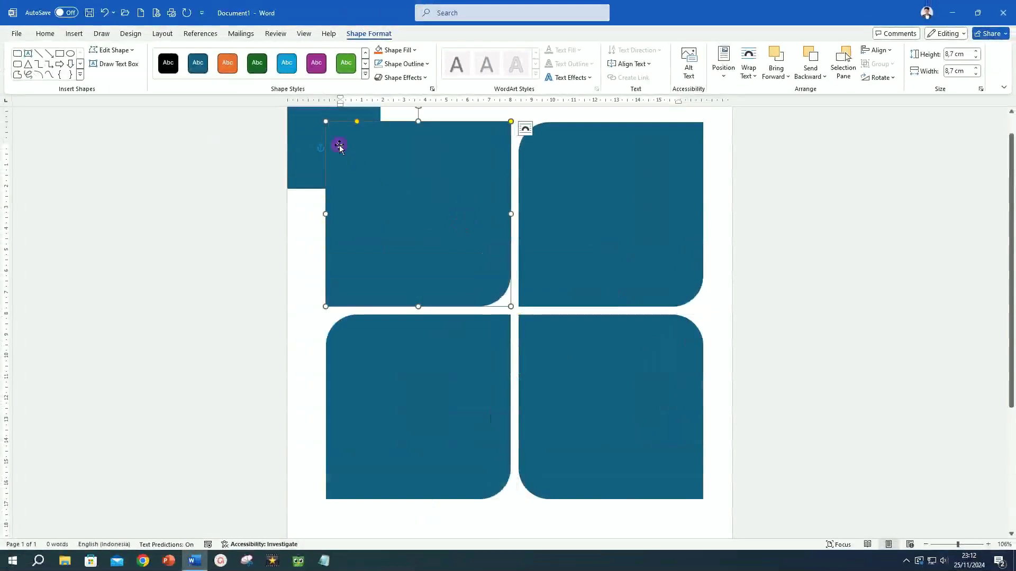
pyautogui.moveTo(326, 121); pyautogui.dragTo(414, 242)
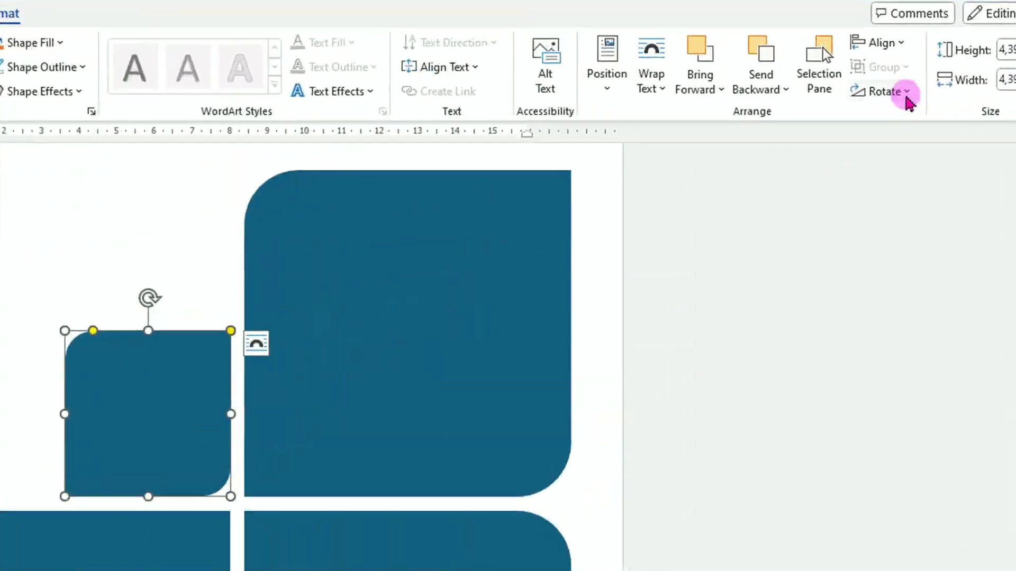
pyautogui.click(893, 78)
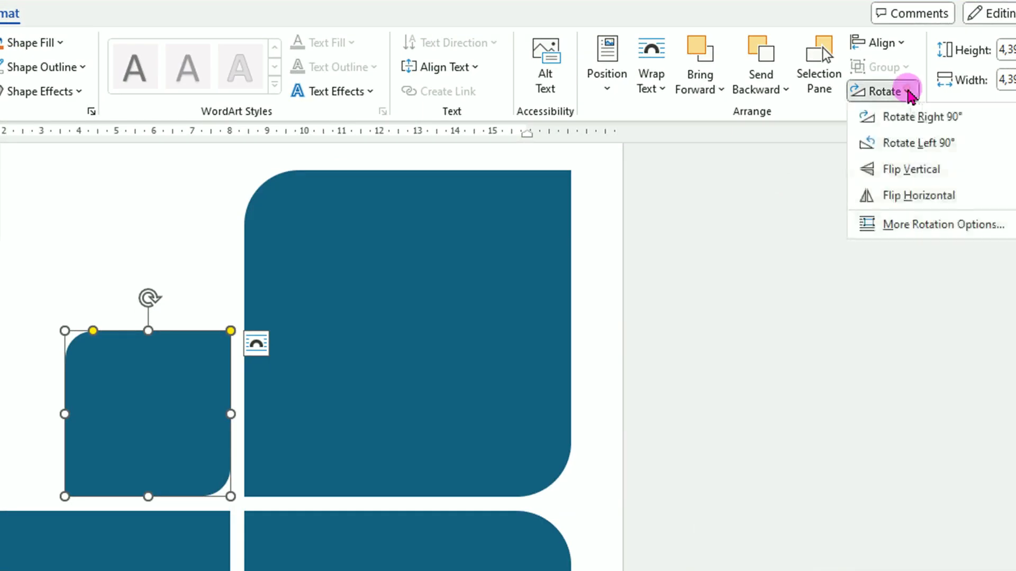
pyautogui.click(912, 197)
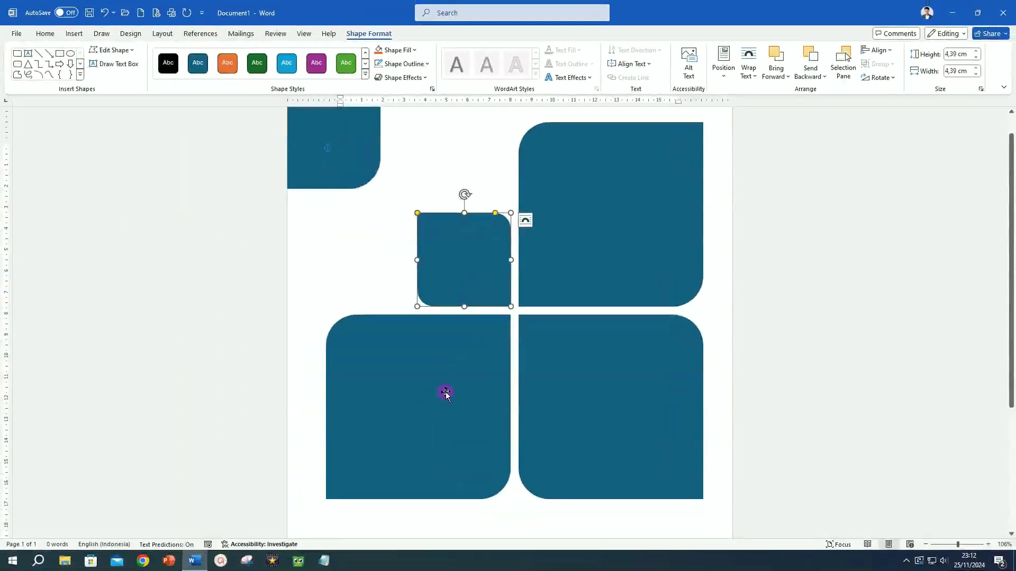
# Widen the grid's lower-left shape to the page's left edge and fill it with Dark Teal, Accent 1, Darker 25%.
pyautogui.click(449, 389)
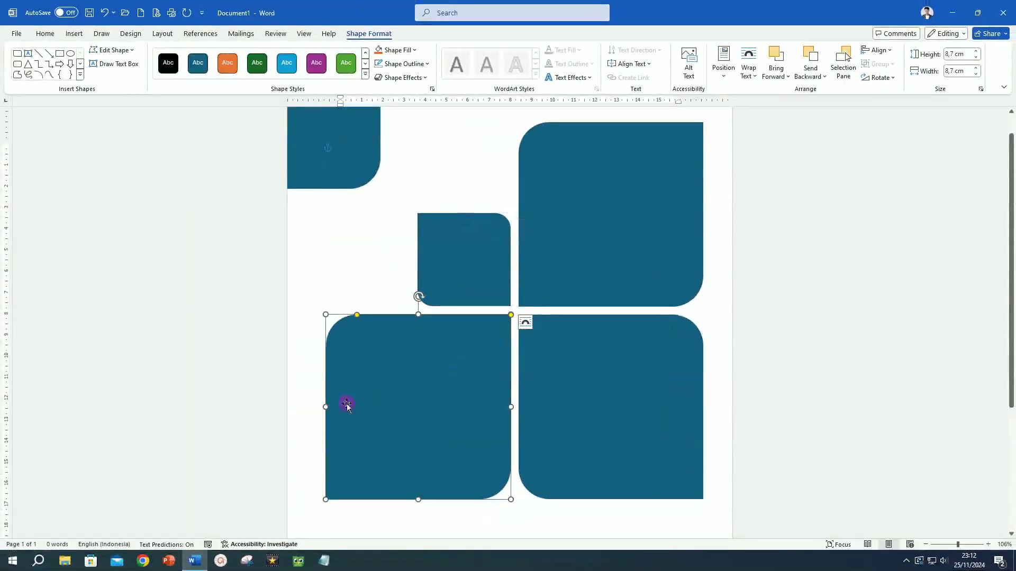
pyautogui.moveTo(324, 407); pyautogui.dragTo(295, 407)
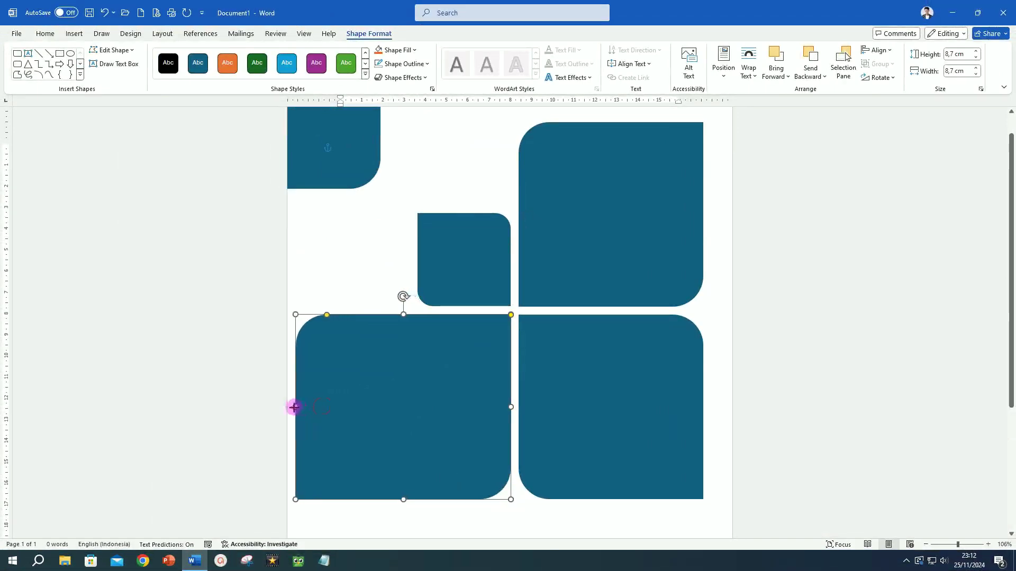
pyautogui.click(415, 50)
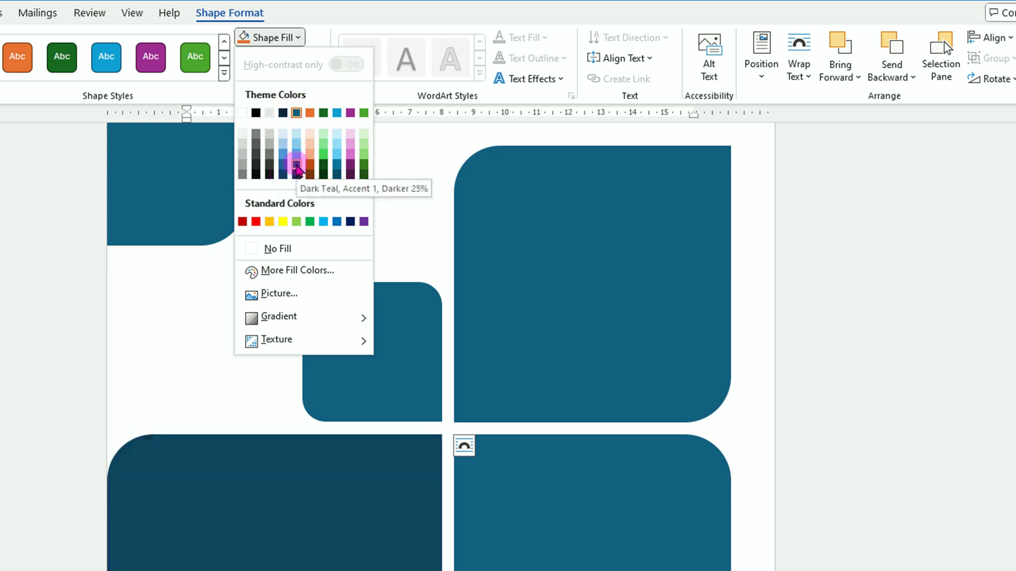
pyautogui.click(298, 169)
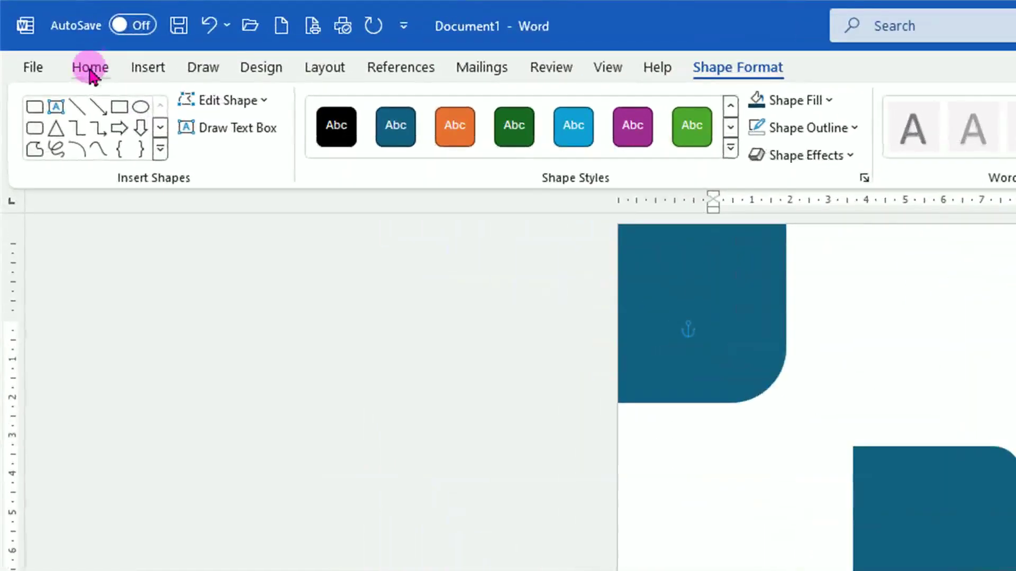
# Select the upper and lower shapes of the grid's right column together and group them into one object.
pyautogui.click(91, 68)
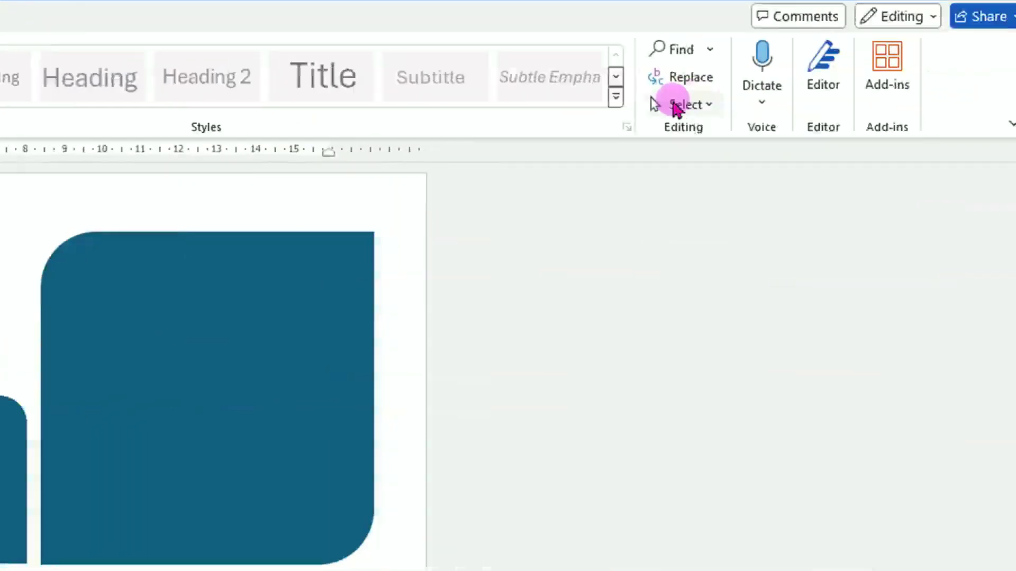
pyautogui.click(1015, 156)
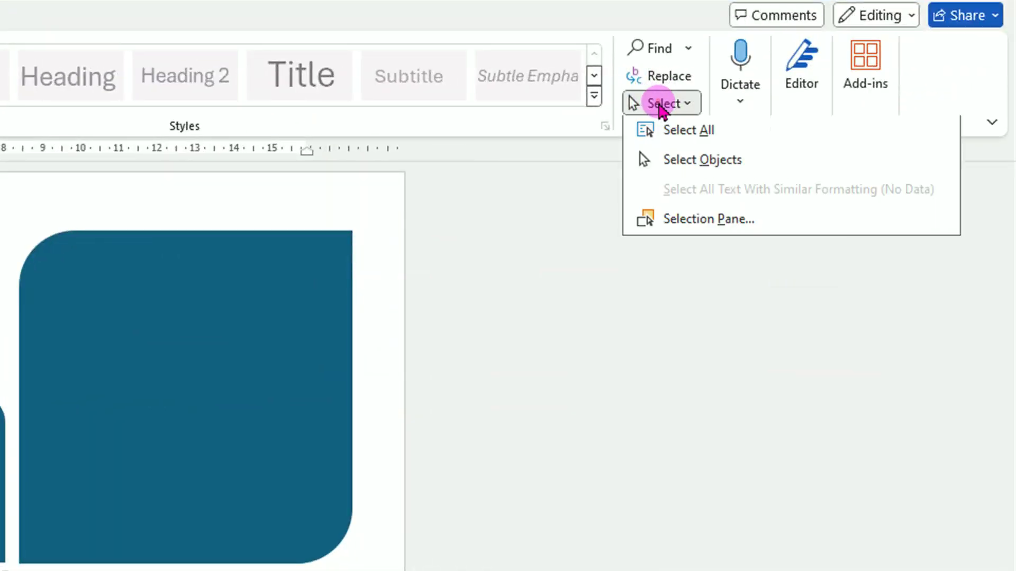
pyautogui.click(686, 165)
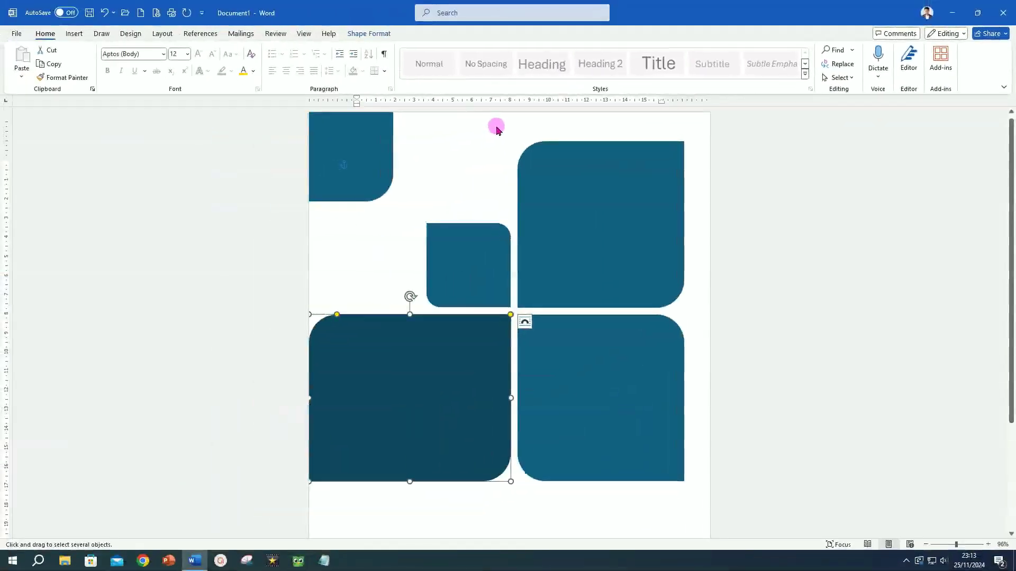
pyautogui.moveTo(496, 127); pyautogui.dragTo(701, 505)
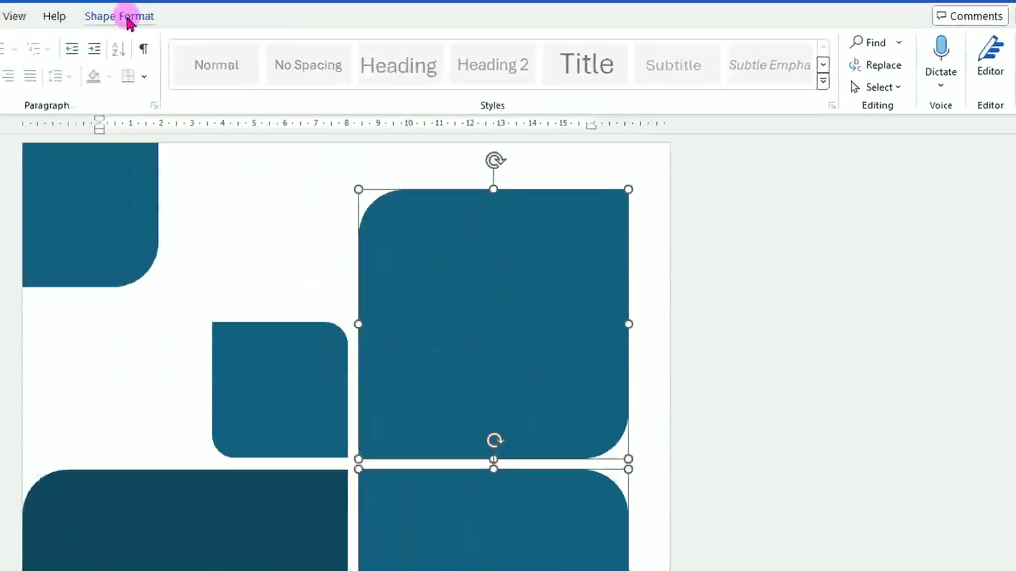
pyautogui.click(294, 27)
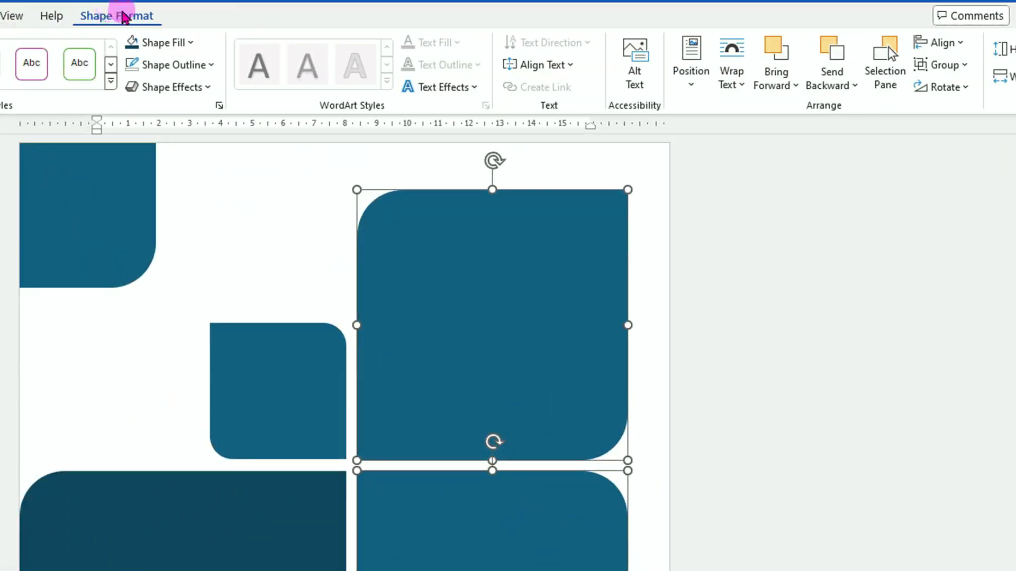
pyautogui.click(944, 65)
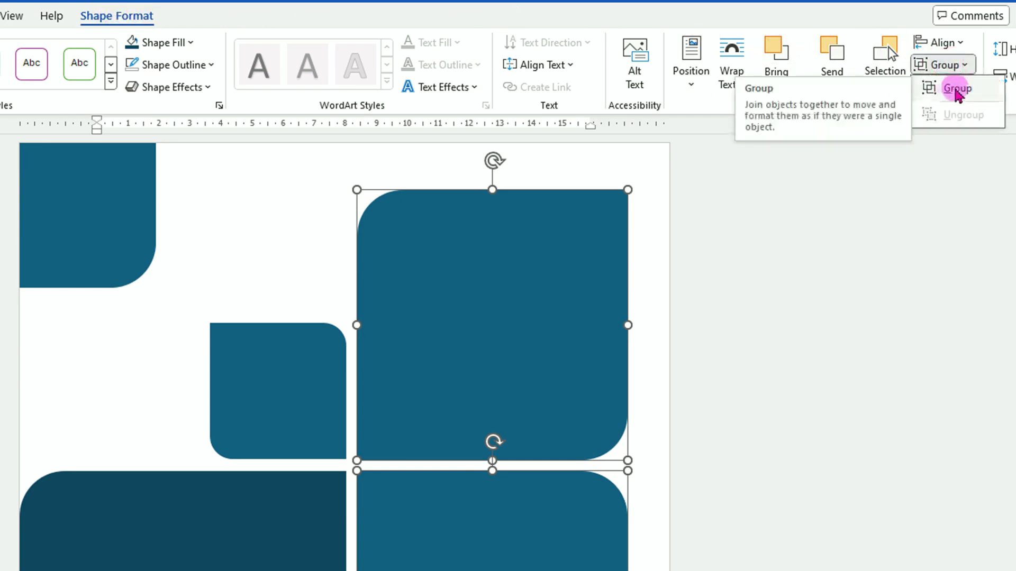
pyautogui.click(957, 90)
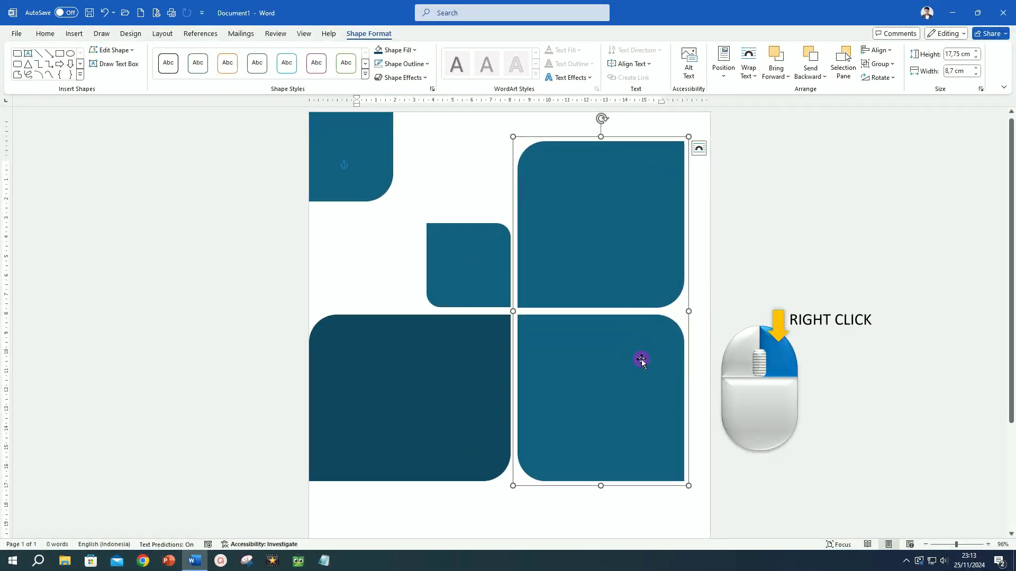
# Fill the grouped shapes with the picture 001 Burj Khalifa from the Pictures folder.
pyautogui.rightClick(641, 360)
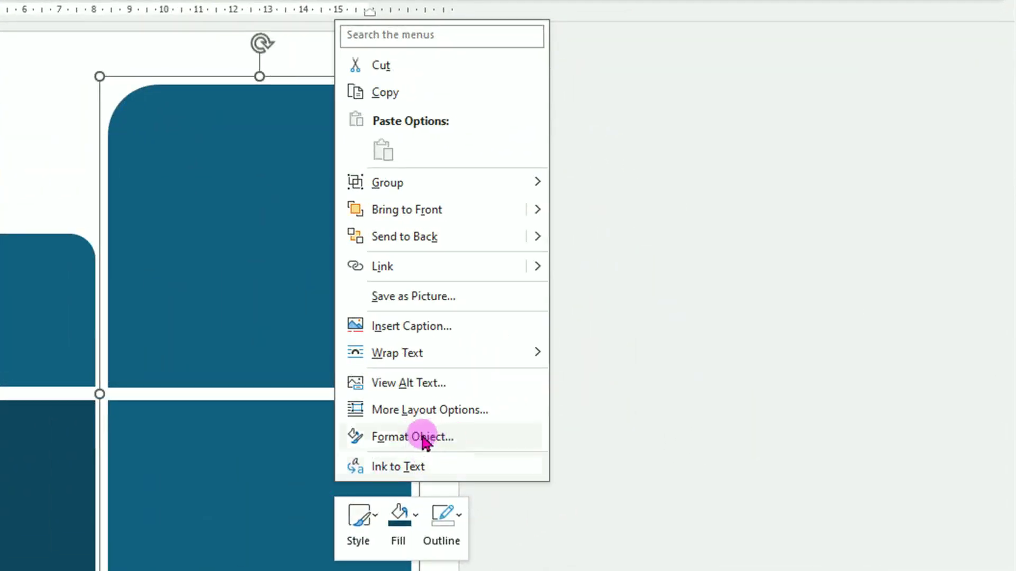
pyautogui.click(423, 438)
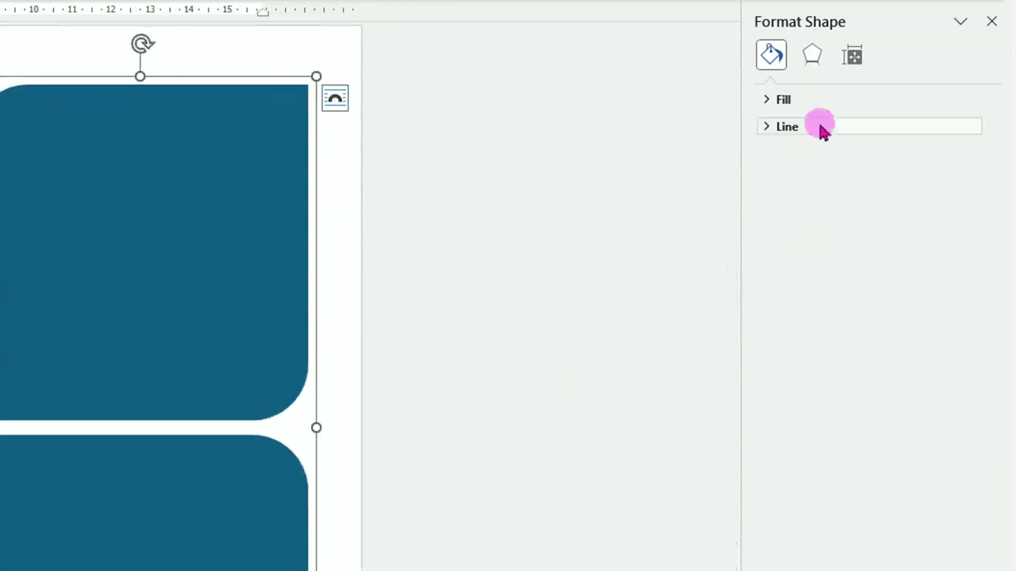
pyautogui.click(785, 100)
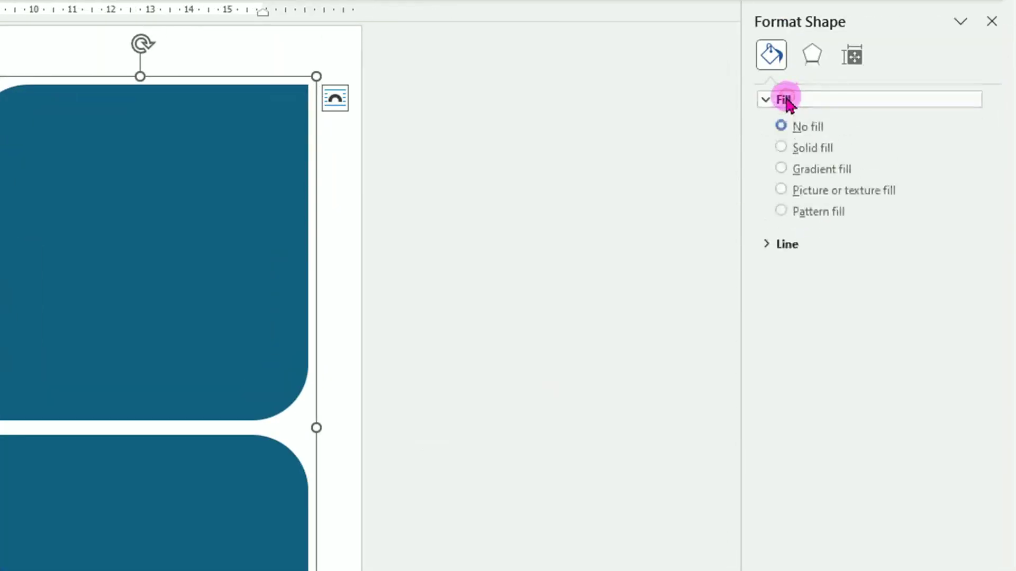
pyautogui.click(802, 196)
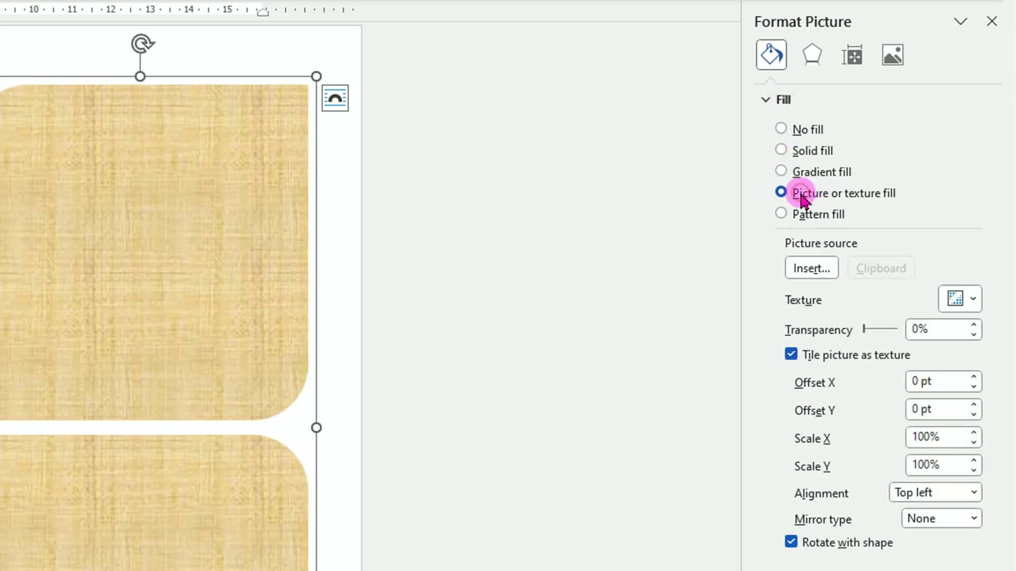
pyautogui.click(810, 270)
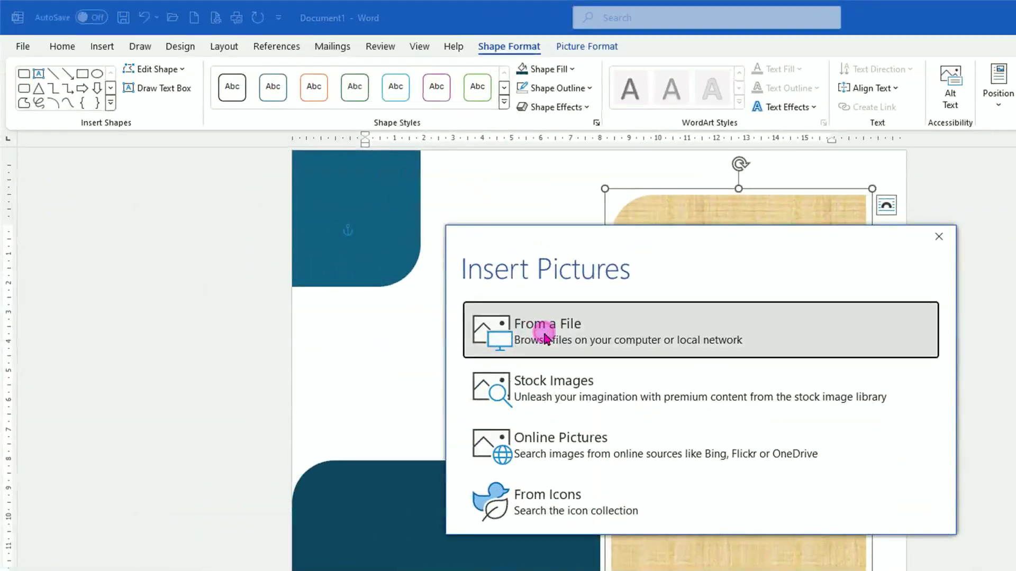
pyautogui.click(545, 333)
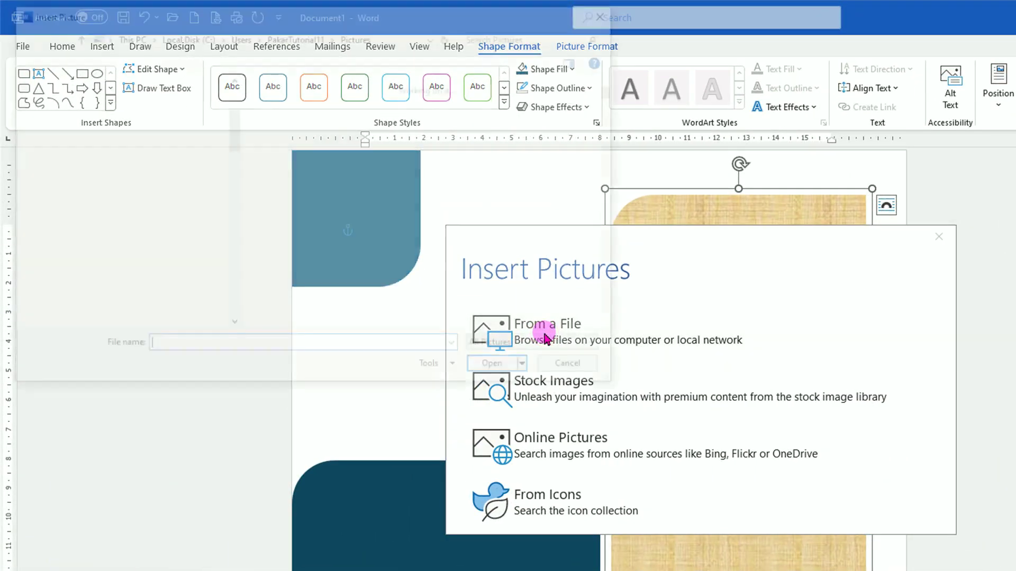
pyautogui.click(62, 279)
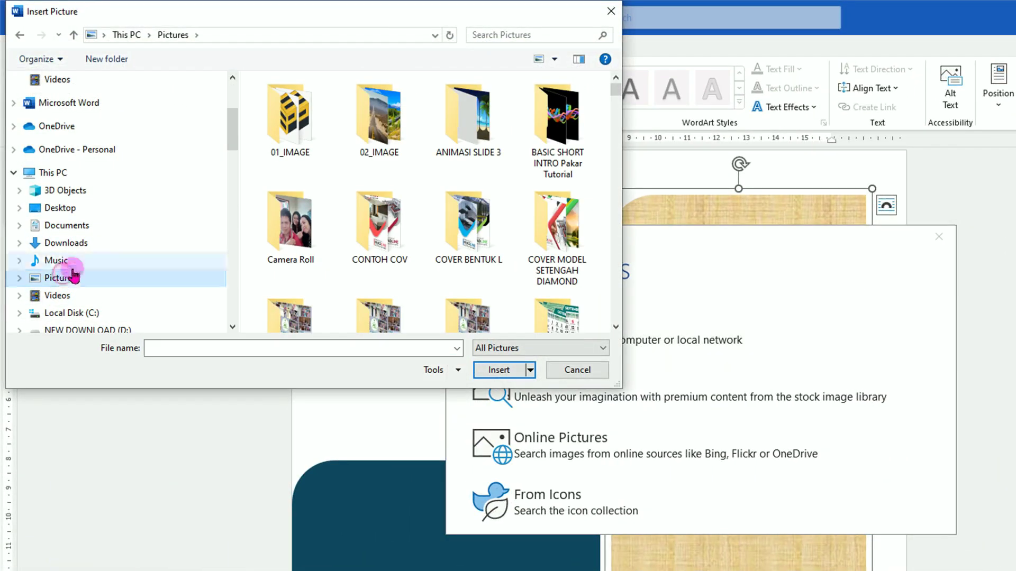
pyautogui.scroll(-6, 555, 233)
pyautogui.click(559, 234)
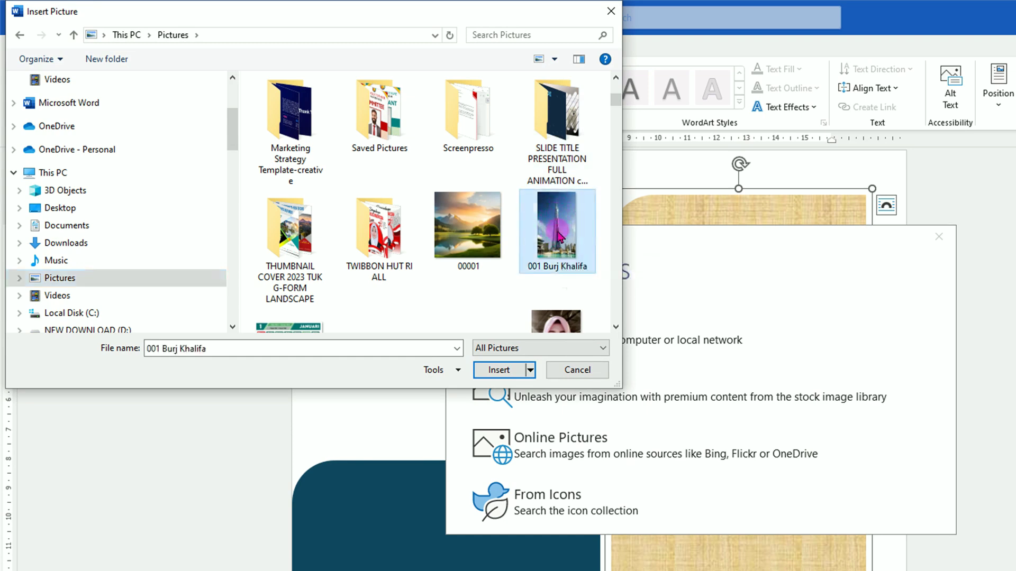
pyautogui.click(497, 371)
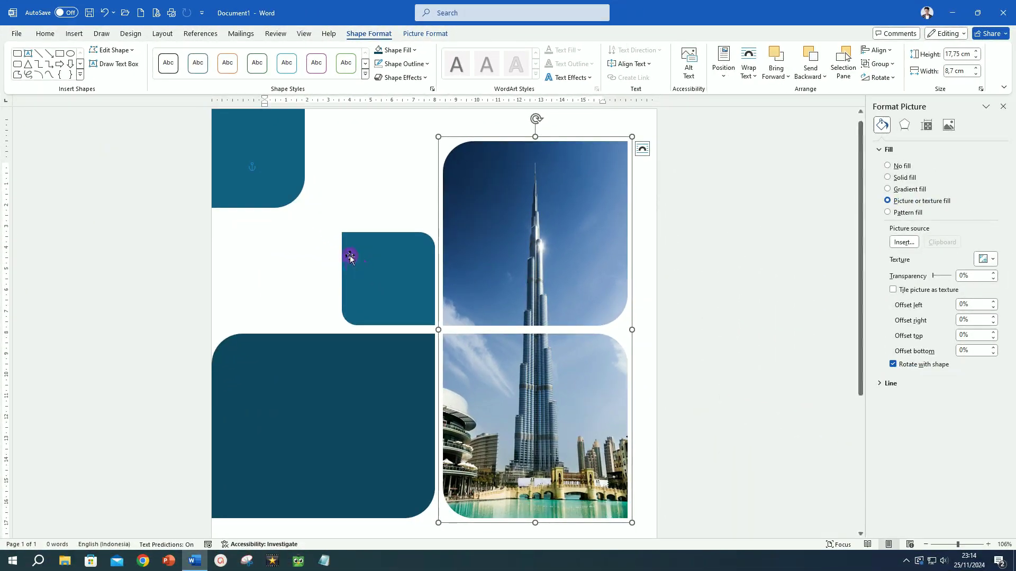
# Fill the small square beside the upper picture shape with standard Orange.
pyautogui.click(399, 277)
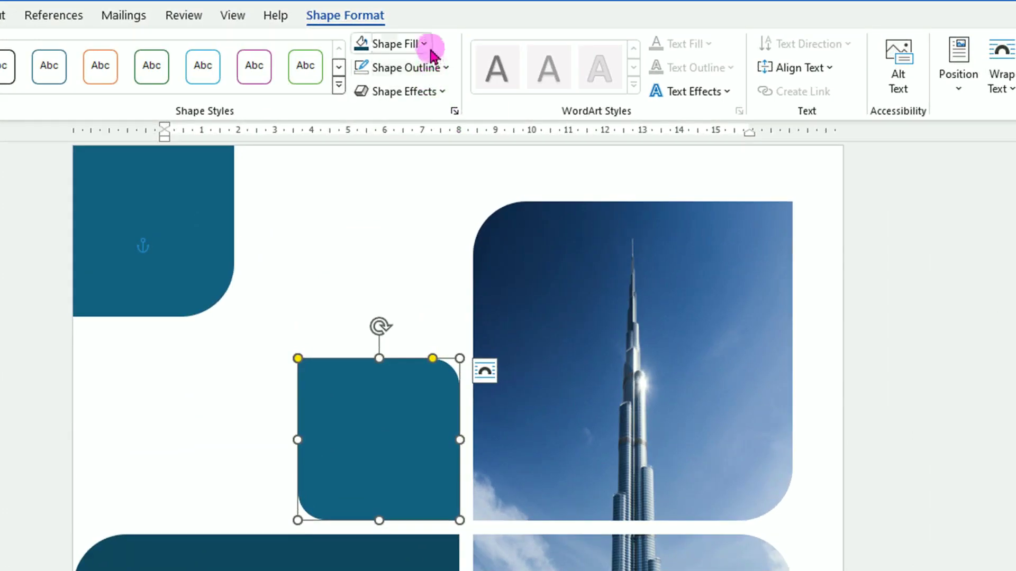
pyautogui.click(425, 45)
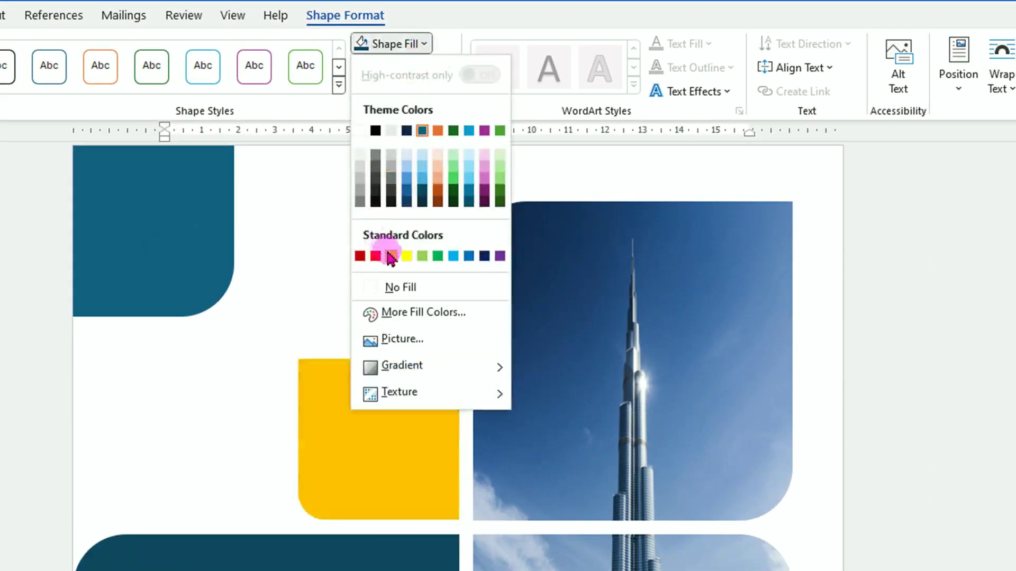
pyautogui.click(392, 257)
pyautogui.click(291, 253)
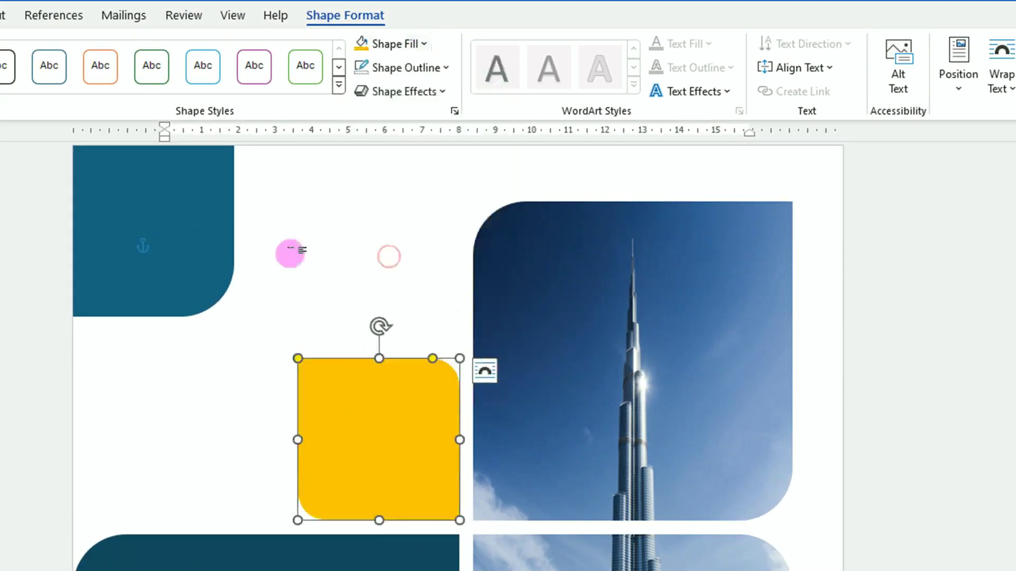
# Move the page-corner shape exactly over the picture group's upper half and fill it with solid Light Blue at 42% transparency.
pyautogui.moveTo(188, 243); pyautogui.dragTo(725, 439)
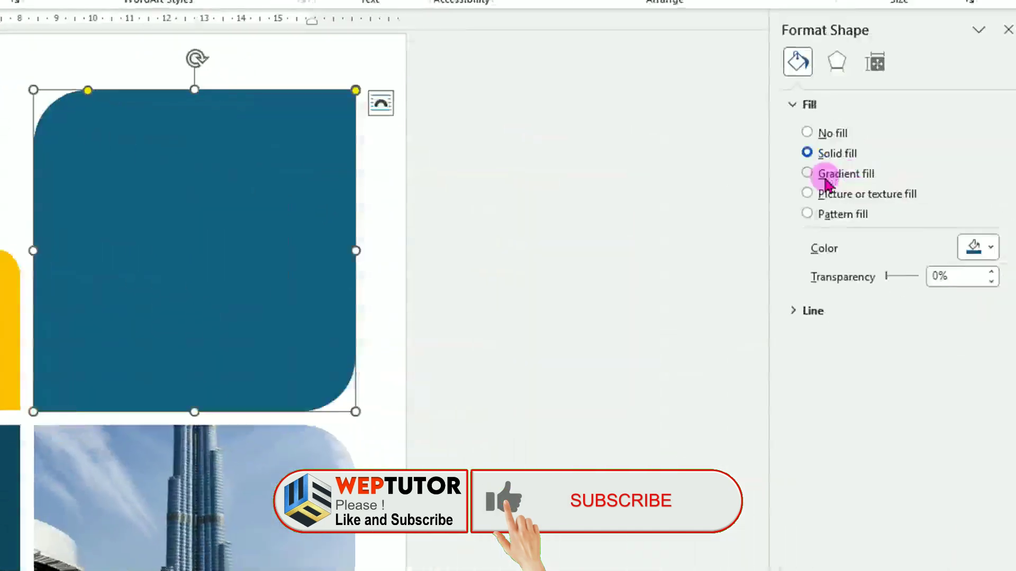
pyautogui.scroll(3, 673, 312)
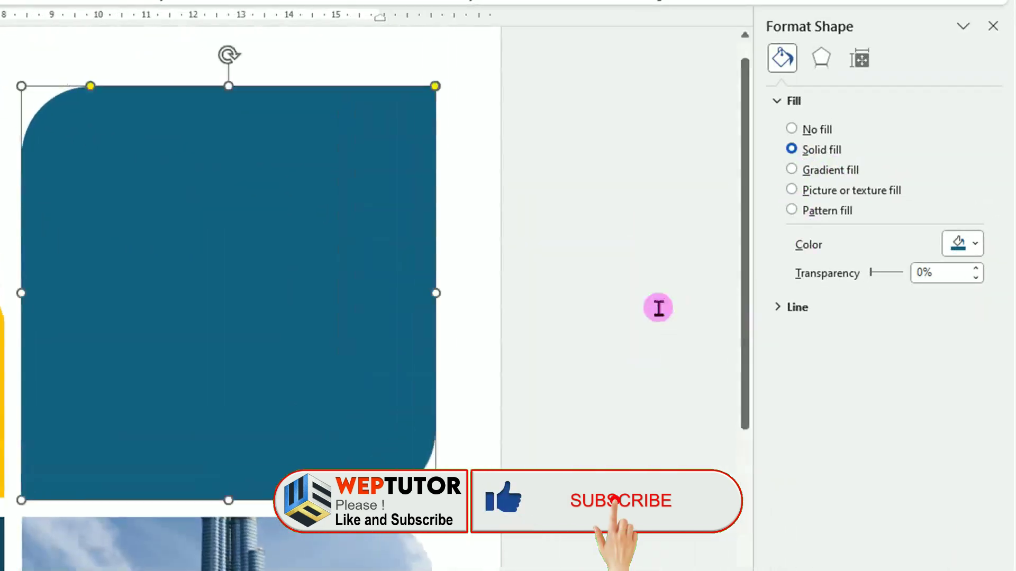
pyautogui.click(975, 244)
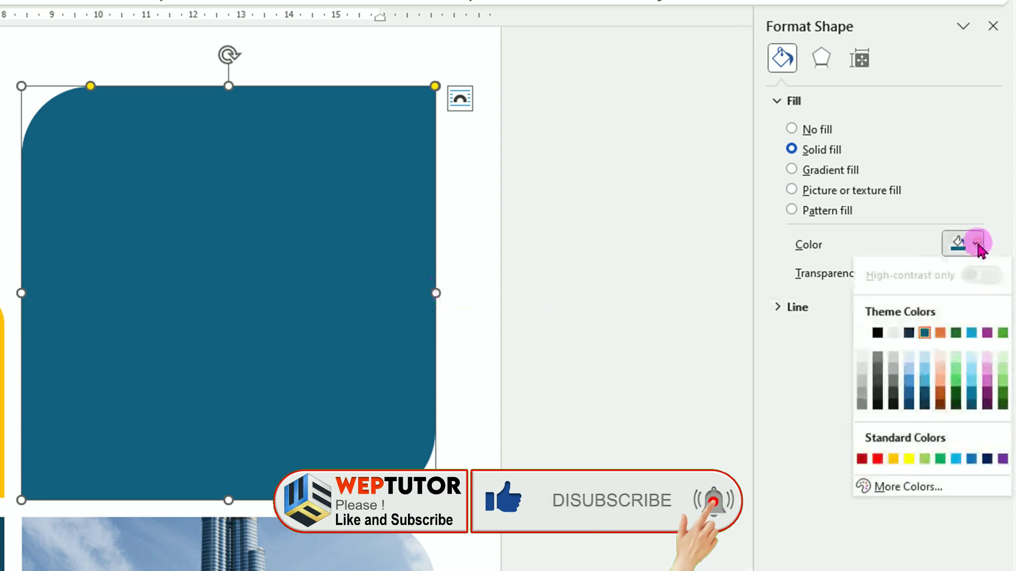
pyautogui.click(956, 459)
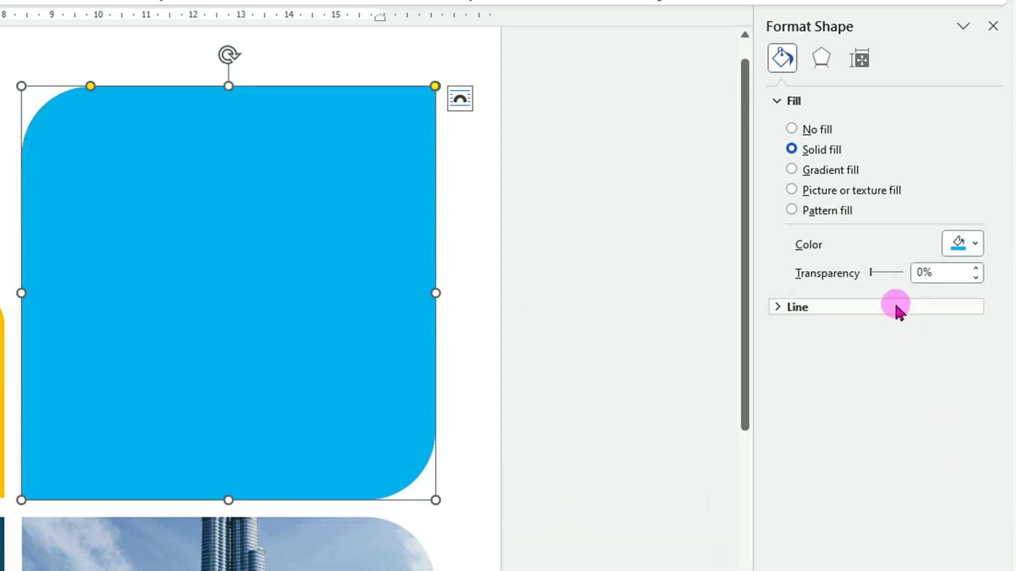
pyautogui.moveTo(871, 273); pyautogui.dragTo(882, 276)
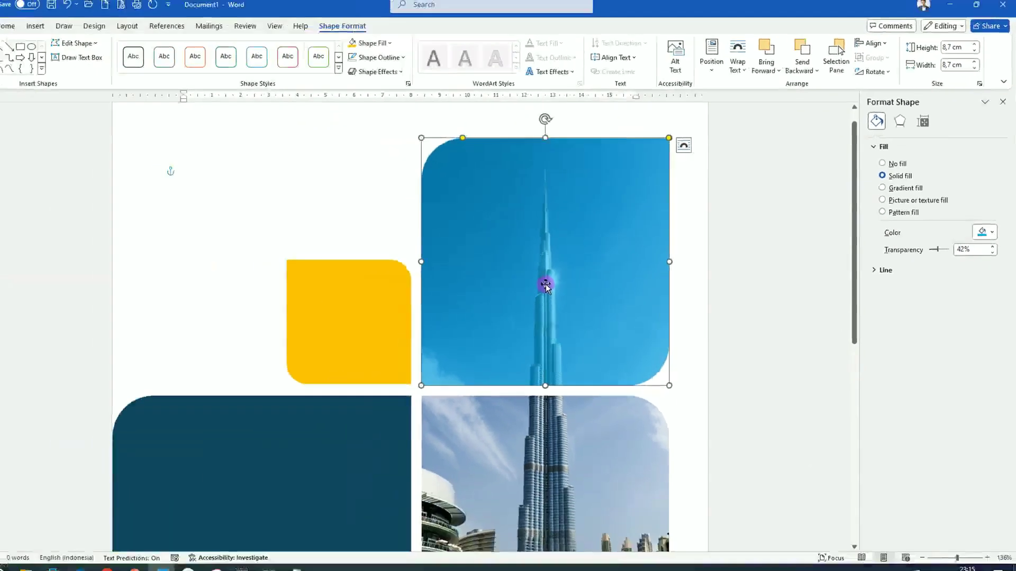
pyautogui.scroll(-2, 350, 301)
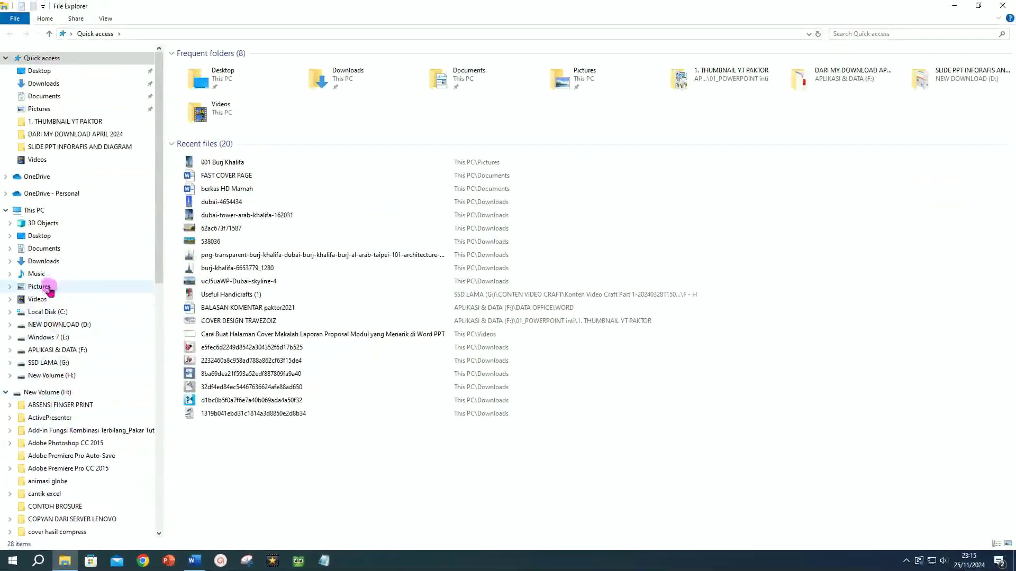
# Copy the TUT WURI image from the Pictures folder in File Explorer and paste it into the Word document.
pyautogui.click(39, 287)
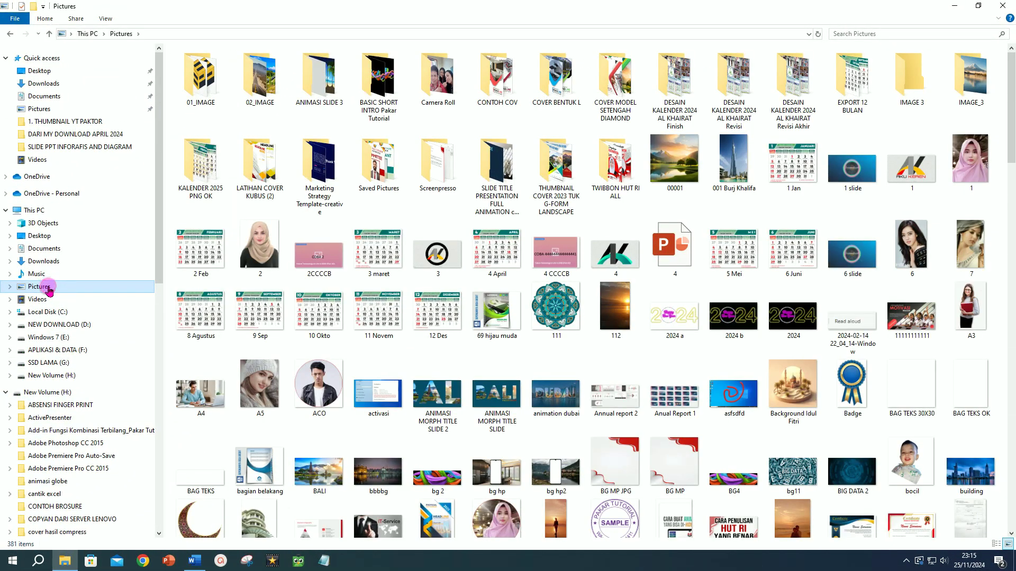
pyautogui.scroll(-20, 582, 318)
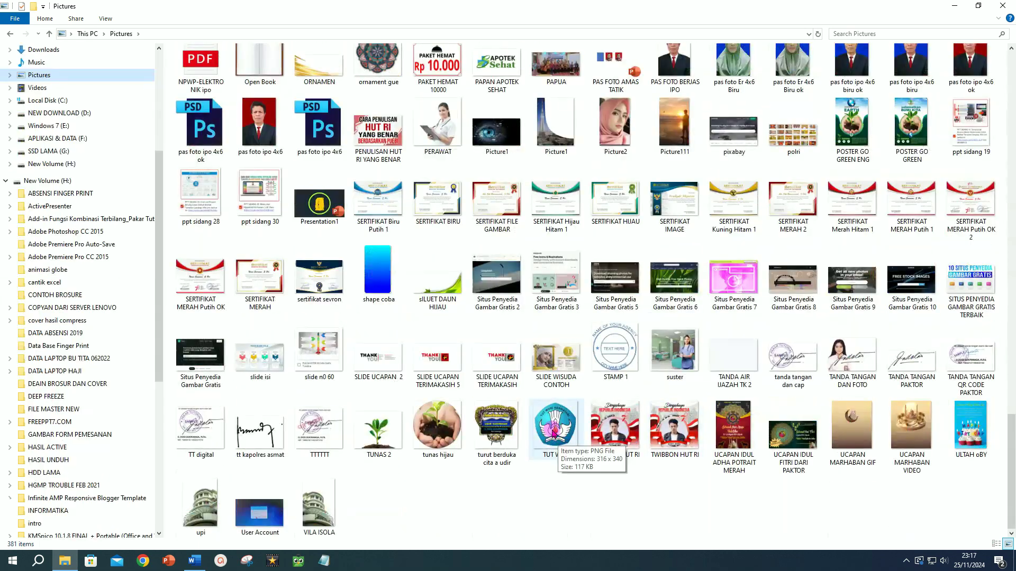
pyautogui.rightClick(553, 429)
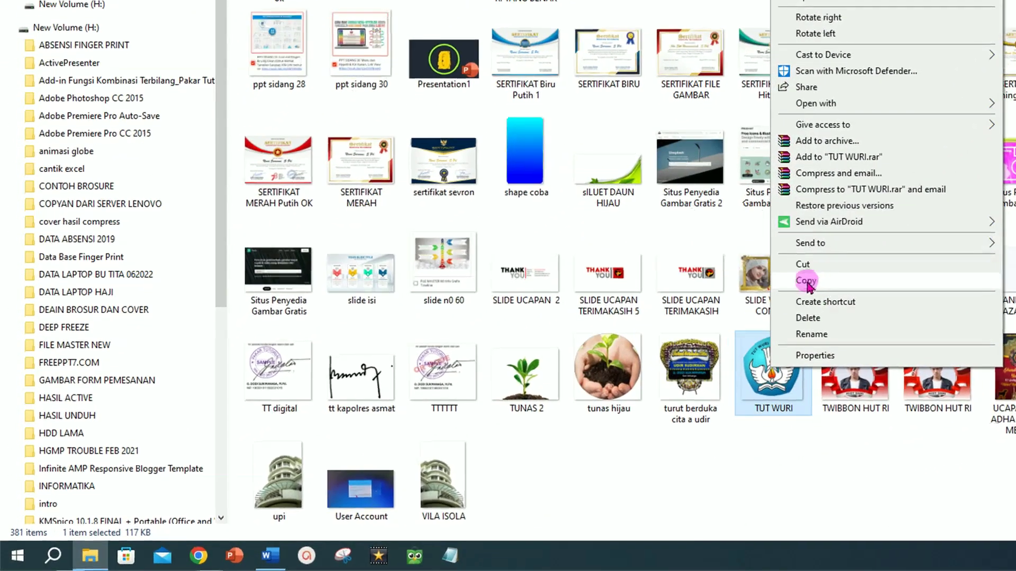
pyautogui.click(805, 280)
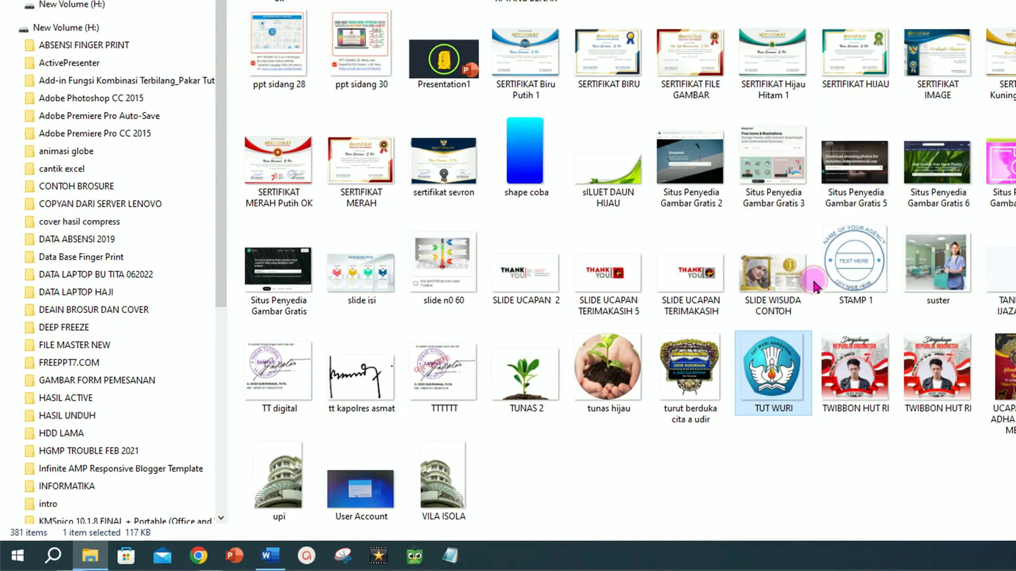
pyautogui.click(270, 563)
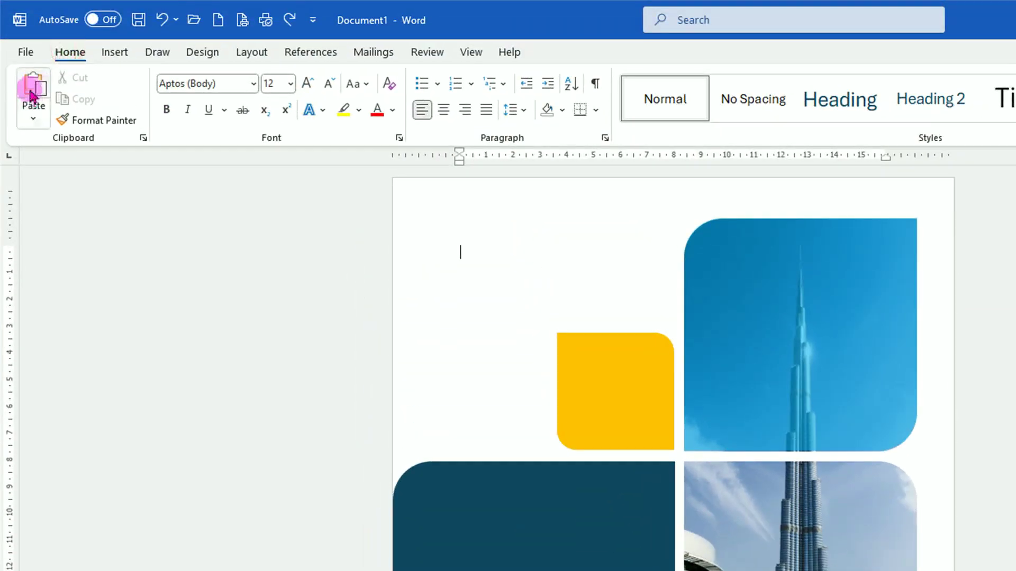
pyautogui.click(31, 91)
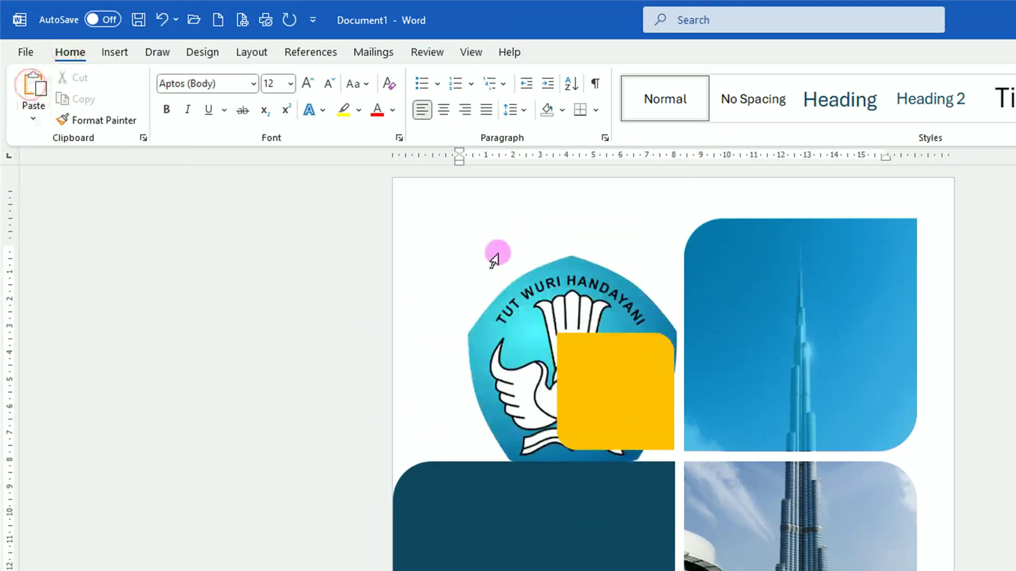
# Set the text wrapping of the pasted TUT WURI logo to In Front of Text.
pyautogui.click(573, 276)
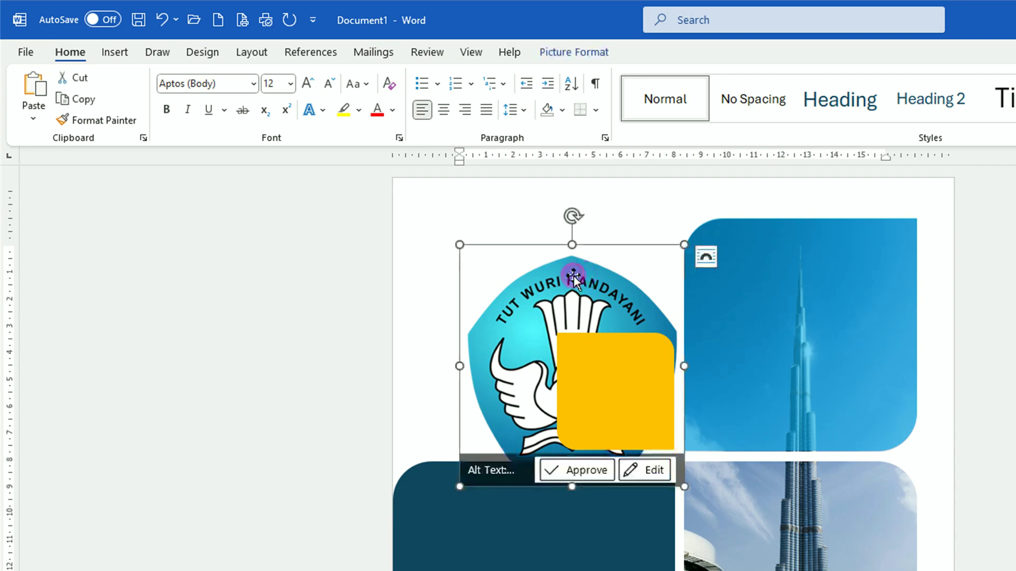
pyautogui.click(584, 53)
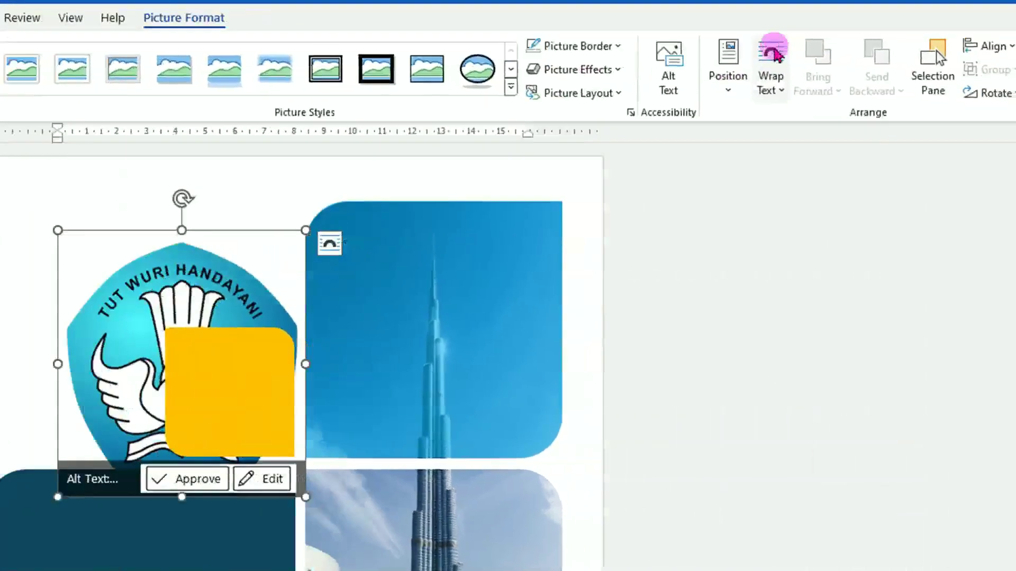
pyautogui.click(773, 56)
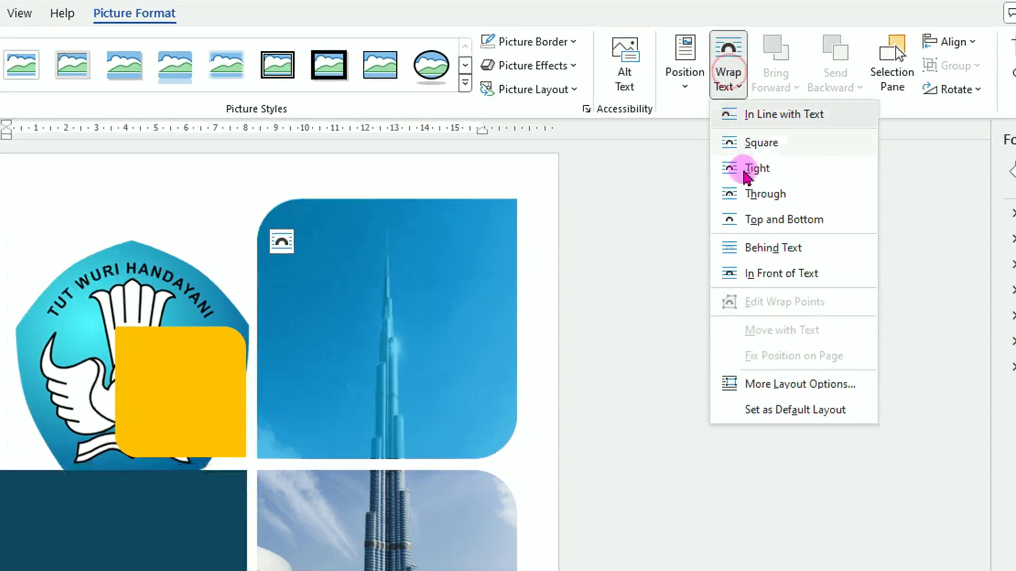
pyautogui.click(777, 273)
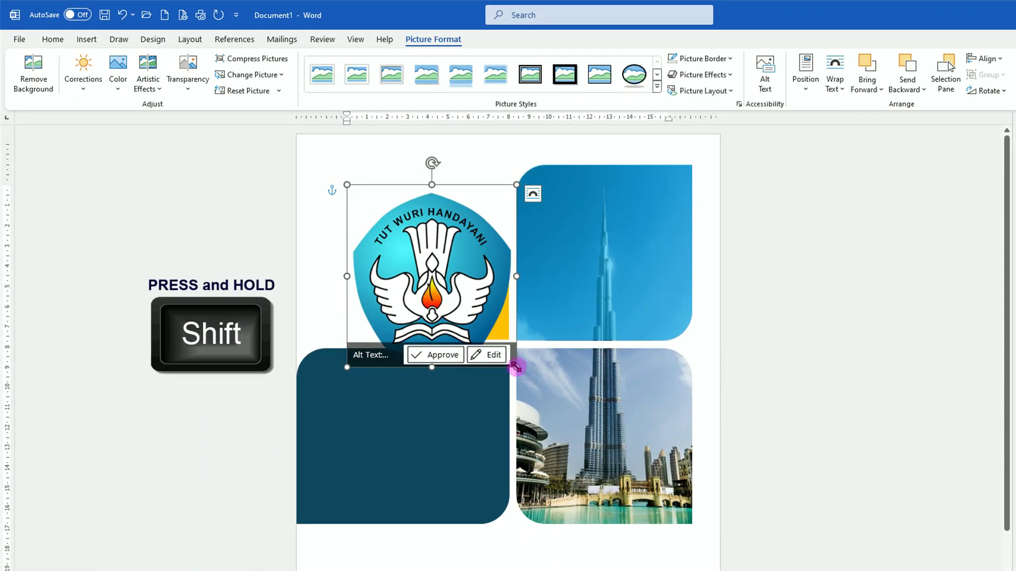
# Scale the TUT WURI logo down proportionally and move it onto the dark blue shape.
pyautogui.moveTo(515, 366); pyautogui.dragTo(407, 243)
pyautogui.moveTo(372, 210); pyautogui.dragTo(411, 412)
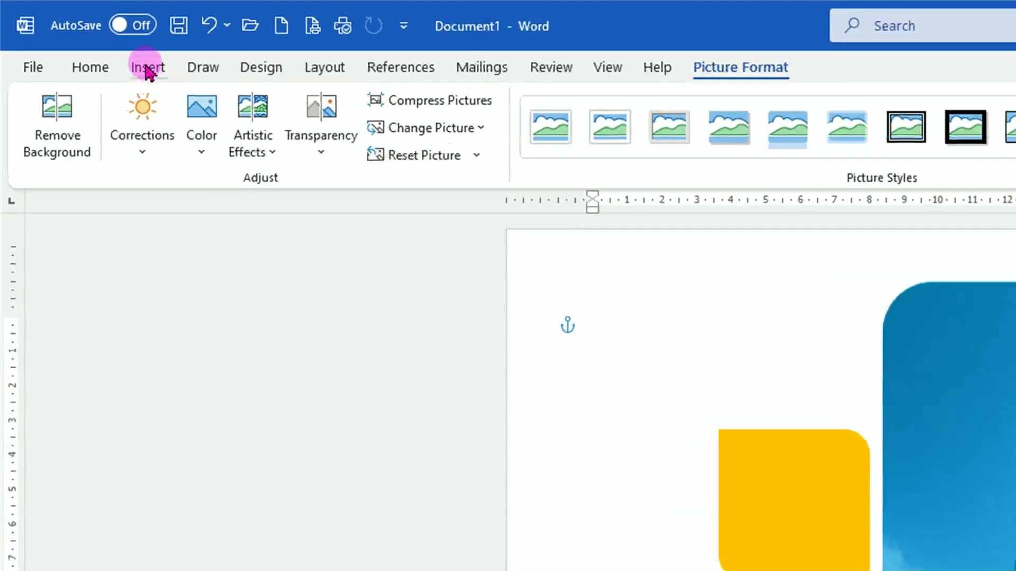
# Insert a black WordArt with the text COMPANY NAME on the cover page.
pyautogui.click(148, 69)
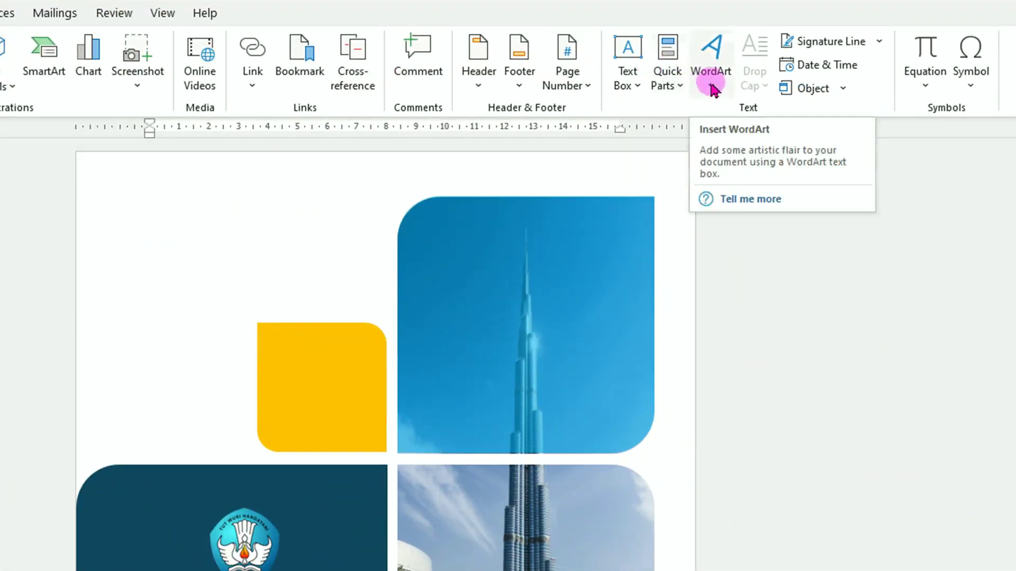
pyautogui.click(710, 85)
pyautogui.click(715, 128)
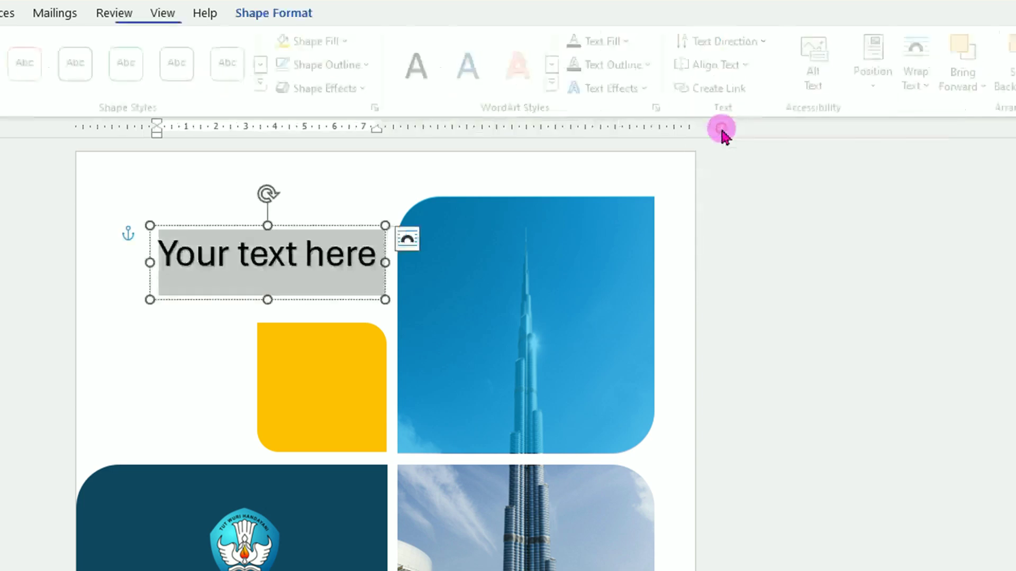
pyautogui.write('COMPANY NAME')
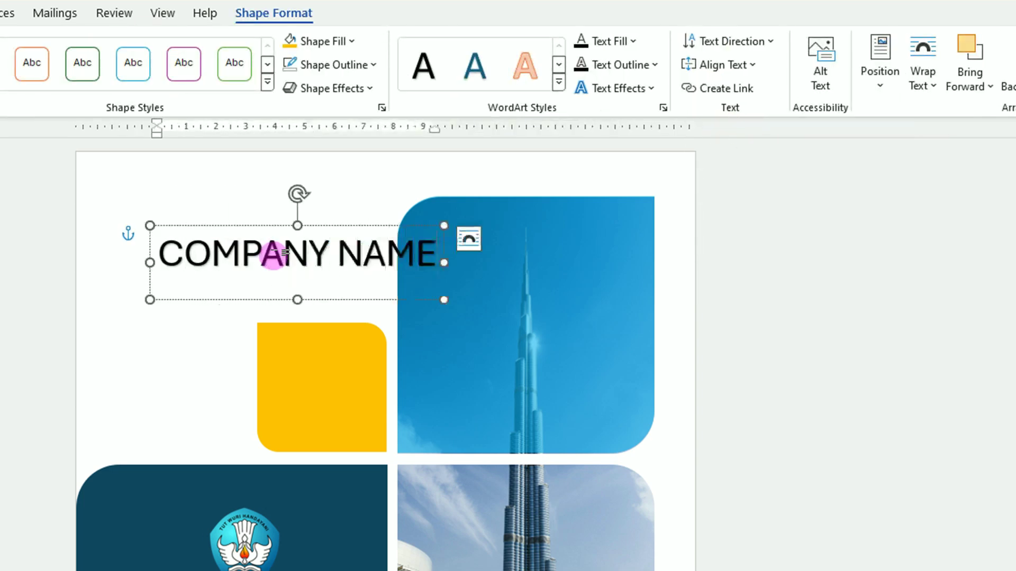
# Remove the shadow from the COMPANY NAME WordArt and set its font to Avenir Next LT Pro Demi.
pyautogui.click(229, 225)
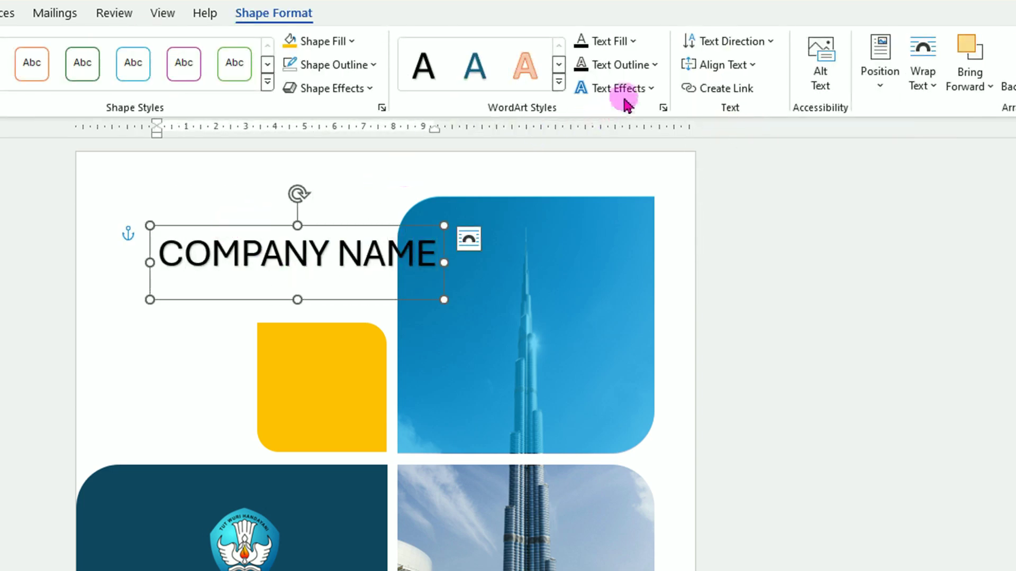
pyautogui.click(653, 89)
pyautogui.moveTo(671, 132)
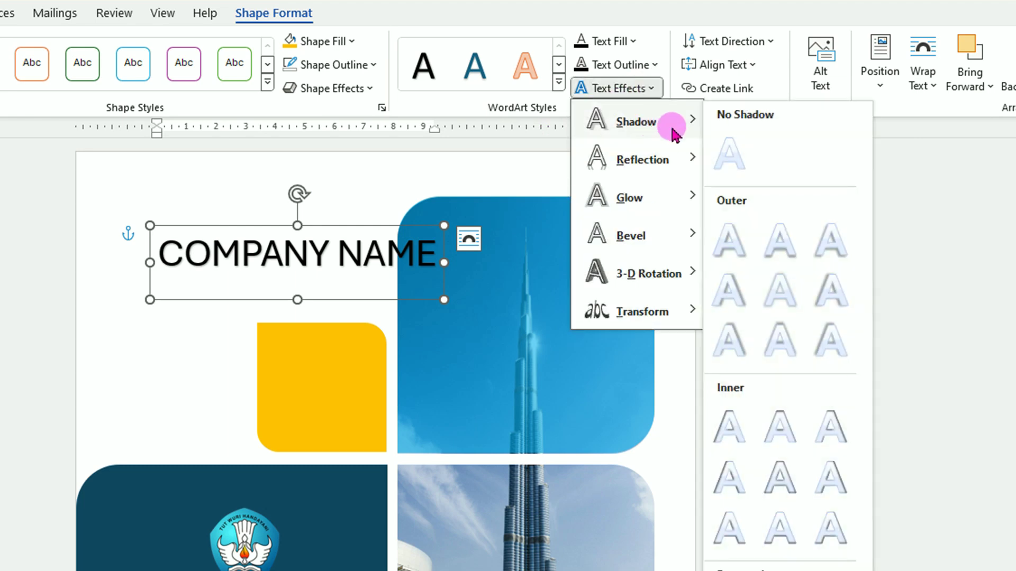
pyautogui.click(733, 159)
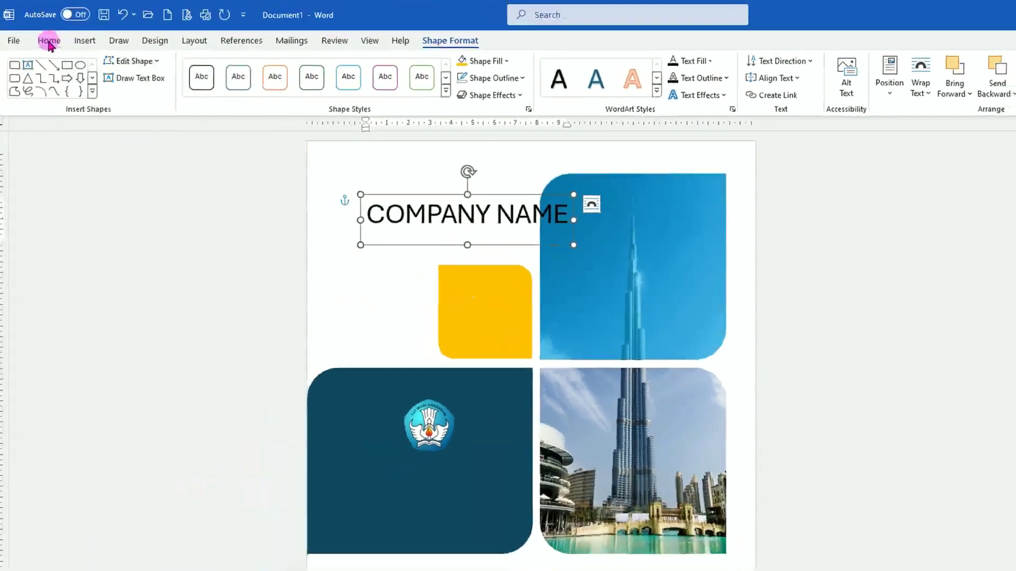
pyautogui.click(55, 42)
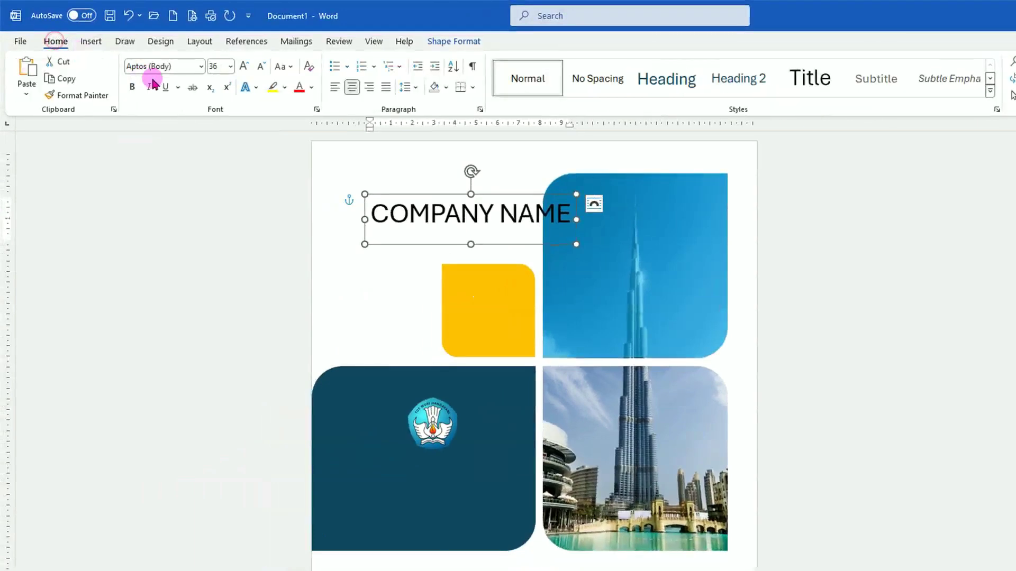
pyautogui.click(201, 67)
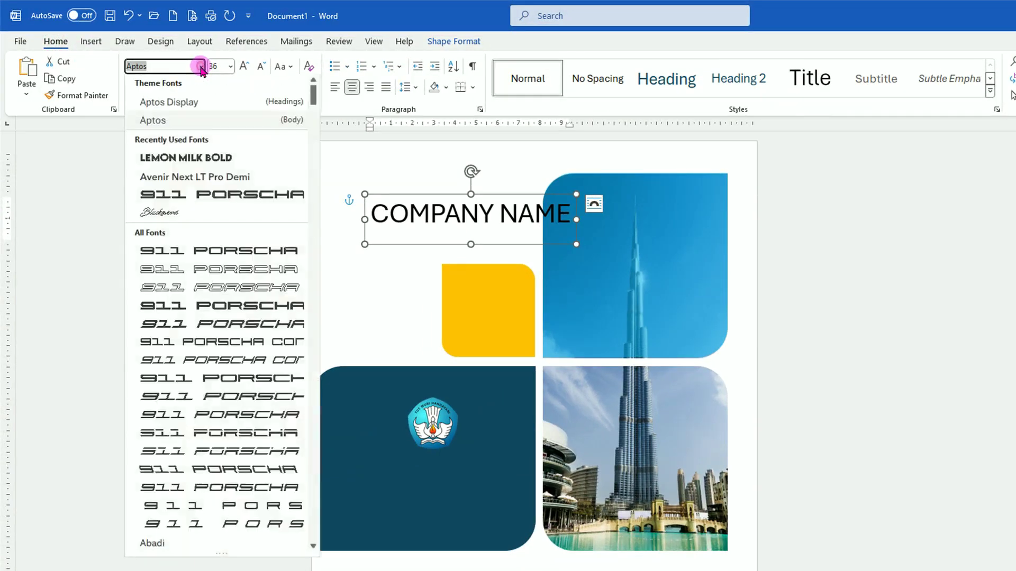
pyautogui.click(210, 179)
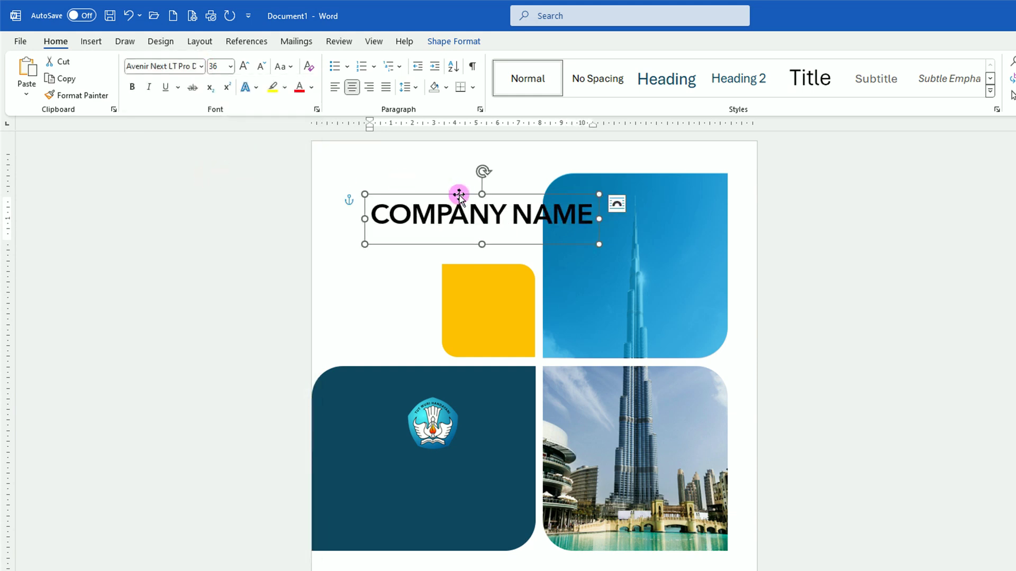
# Duplicate the COMPANY NAME WordArt, place the copy over the dark blue shape and colour its text white.
pyautogui.hotkey('ctrl', 'd')
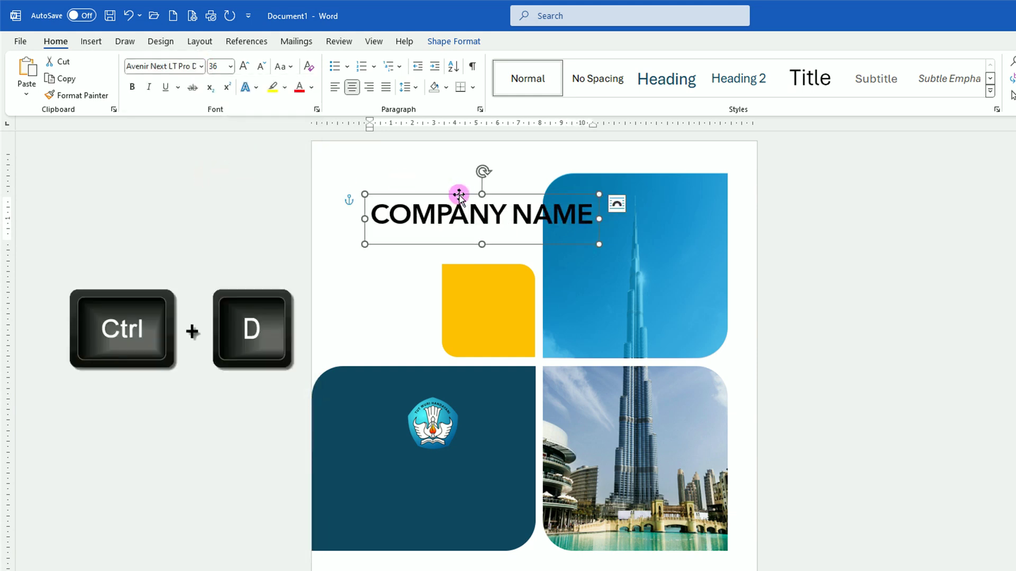
pyautogui.moveTo(460, 253); pyautogui.dragTo(438, 478)
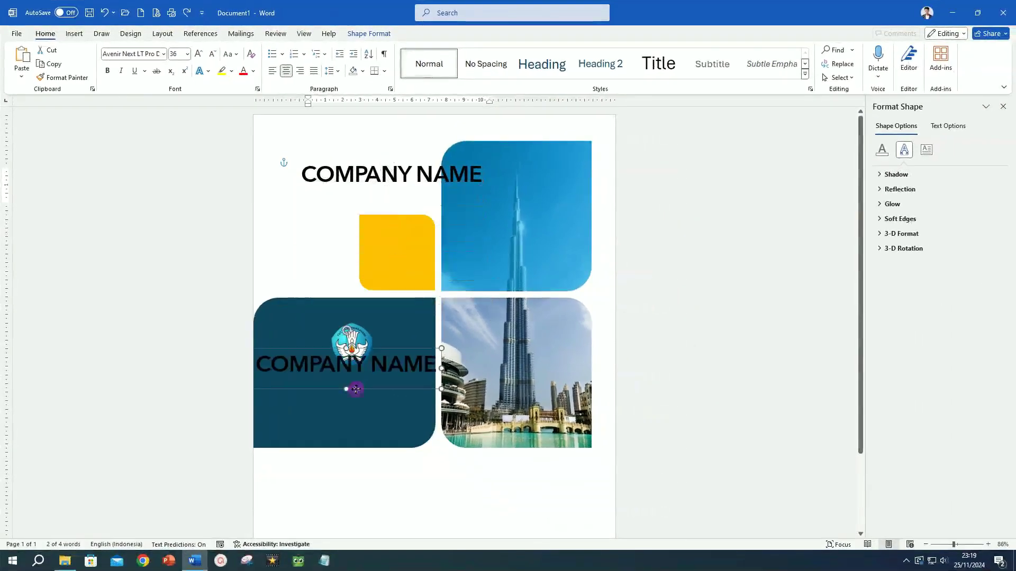
pyautogui.moveTo(356, 389); pyautogui.dragTo(365, 402)
pyautogui.click(254, 73)
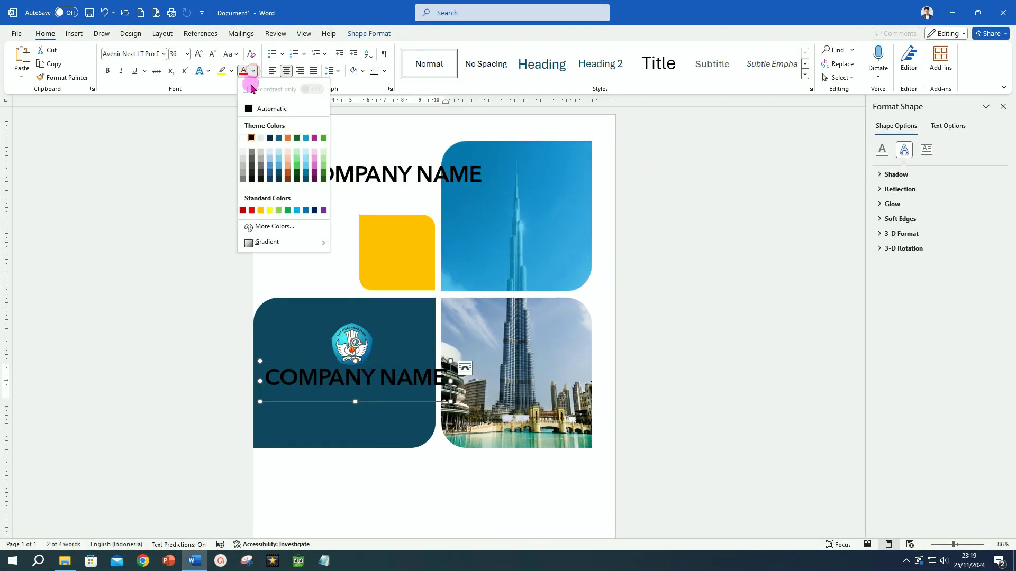
pyautogui.click(242, 138)
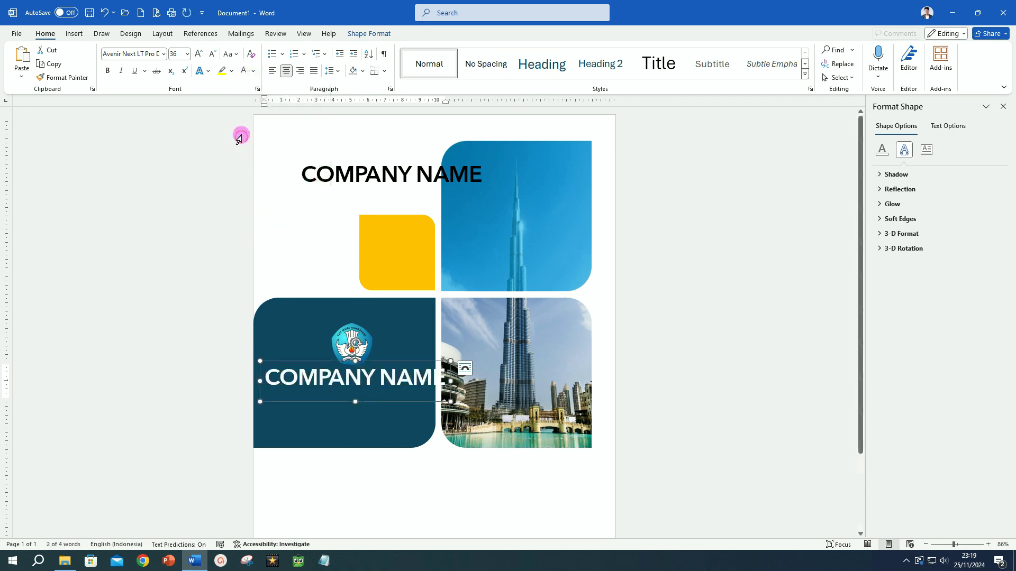
# Reduce the white COMPANY NAME text to 20 pt and centre it beneath the logo.
pyautogui.click(213, 54)
pyautogui.click(213, 54)
pyautogui.click(214, 54)
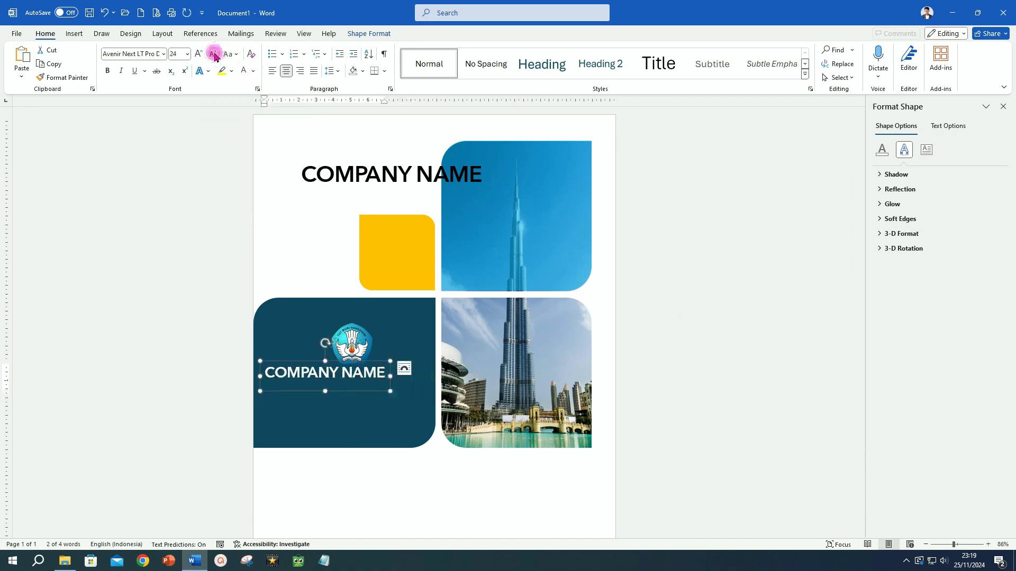
pyautogui.click(213, 54)
pyautogui.click(213, 53)
pyautogui.moveTo(331, 391); pyautogui.dragTo(365, 394)
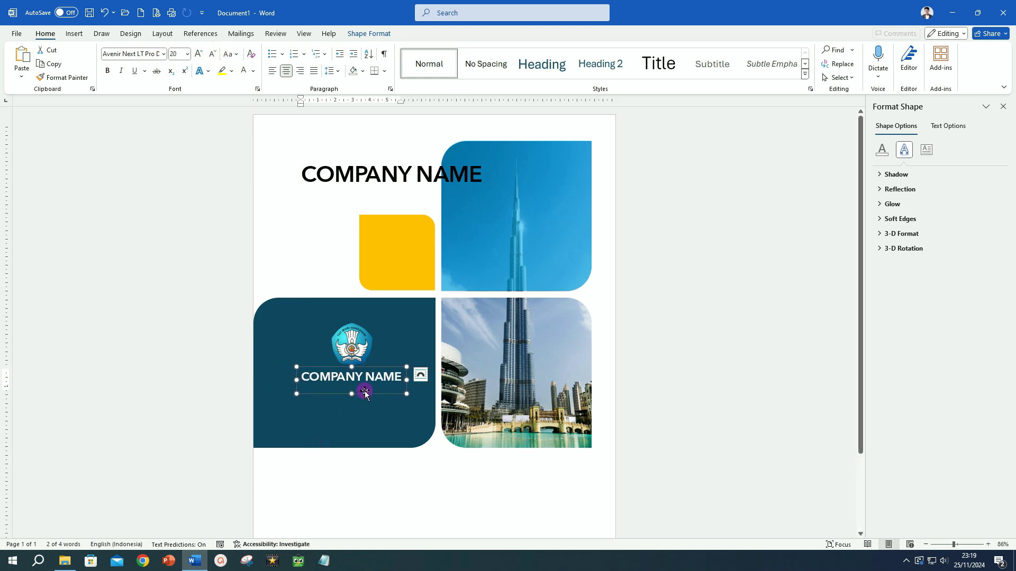
# Duplicate the black COMPANY NAME WordArt below the lower picture shape and replace the copy's text with HEADLINE.
pyautogui.click(401, 185)
pyautogui.click(399, 200)
pyautogui.hotkey('ctrl', 'd')
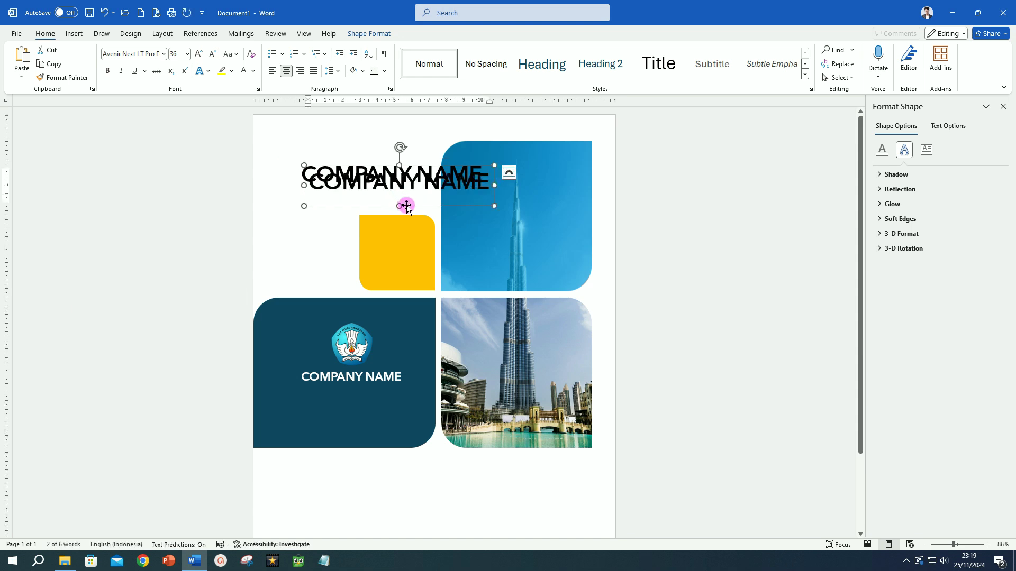
pyautogui.moveTo(408, 207); pyautogui.dragTo(510, 497)
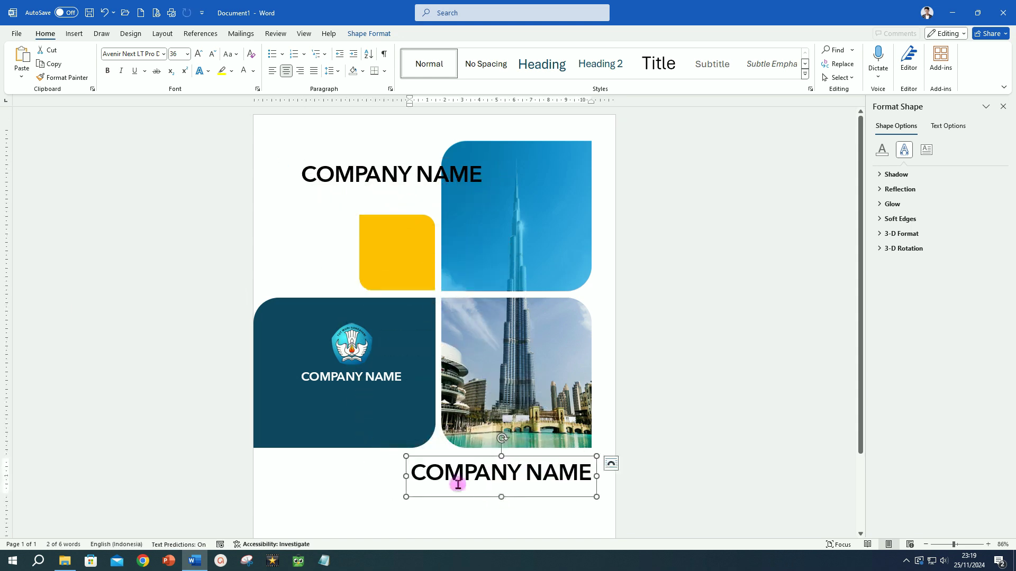
pyautogui.moveTo(413, 473); pyautogui.dragTo(606, 473)
pyautogui.write('HEADLINE')
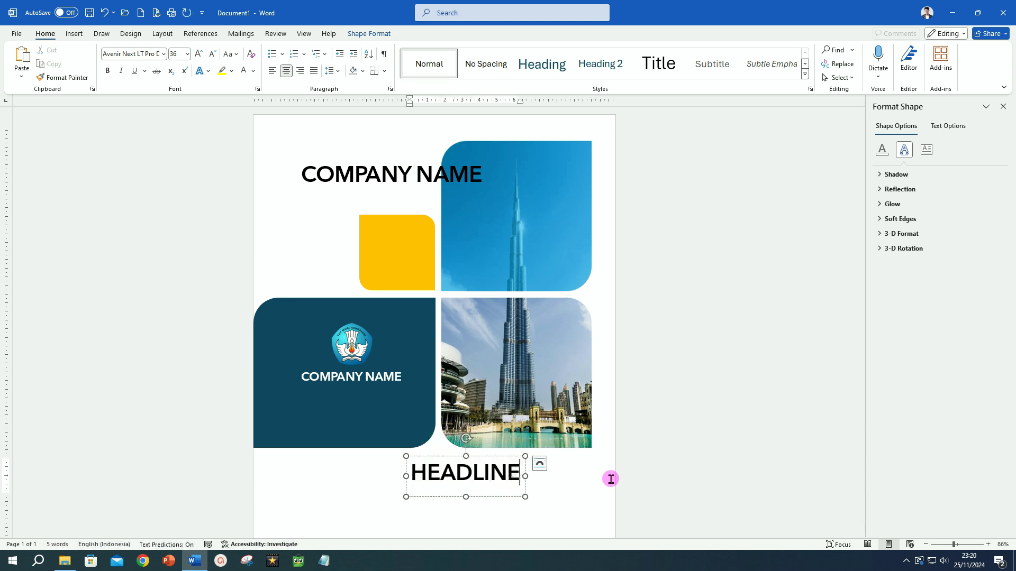
# Set the HEADLINE text to the LEMON MILK Bold font at 48 pt.
pyautogui.click(501, 497)
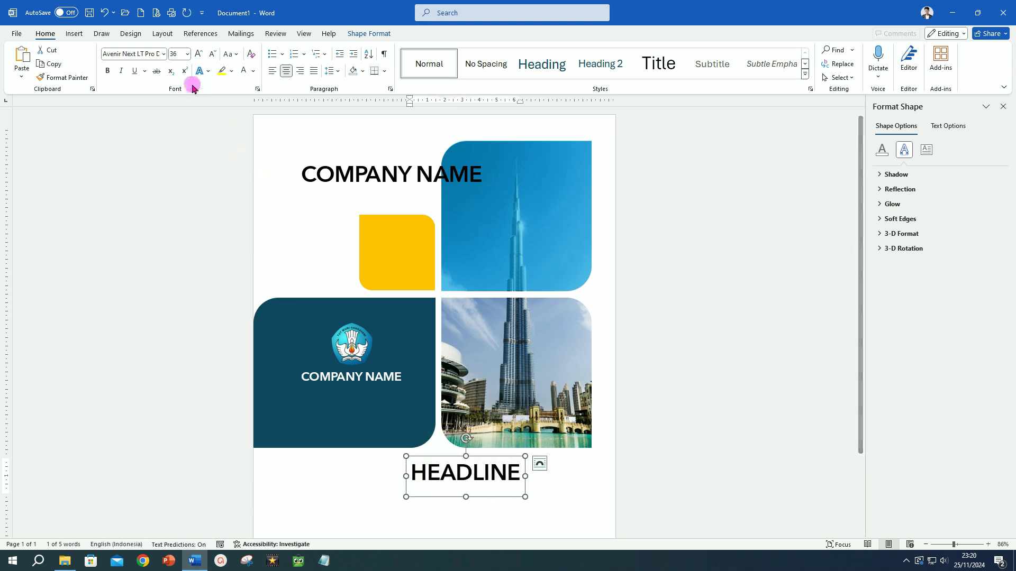
pyautogui.click(163, 54)
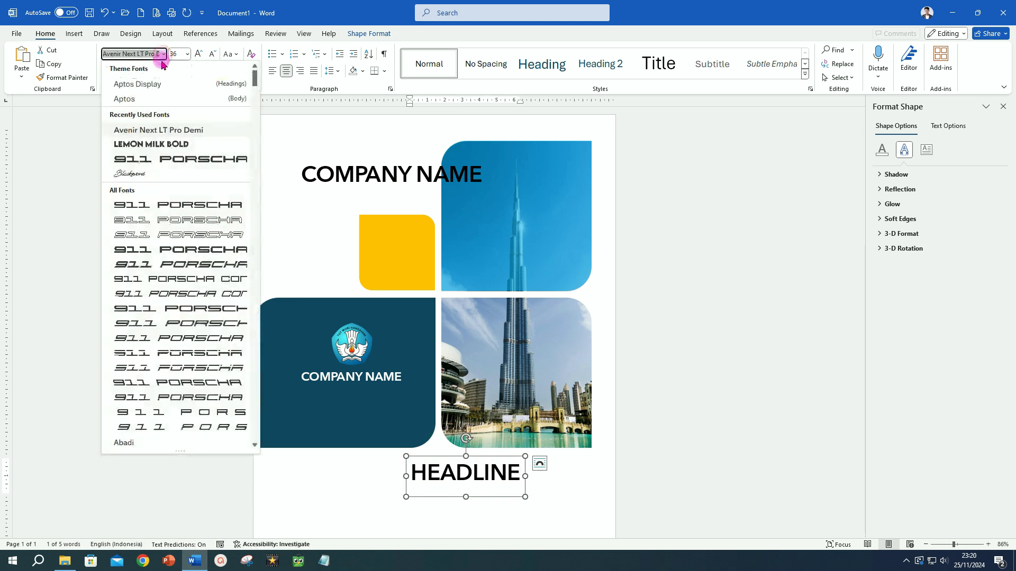
pyautogui.click(161, 145)
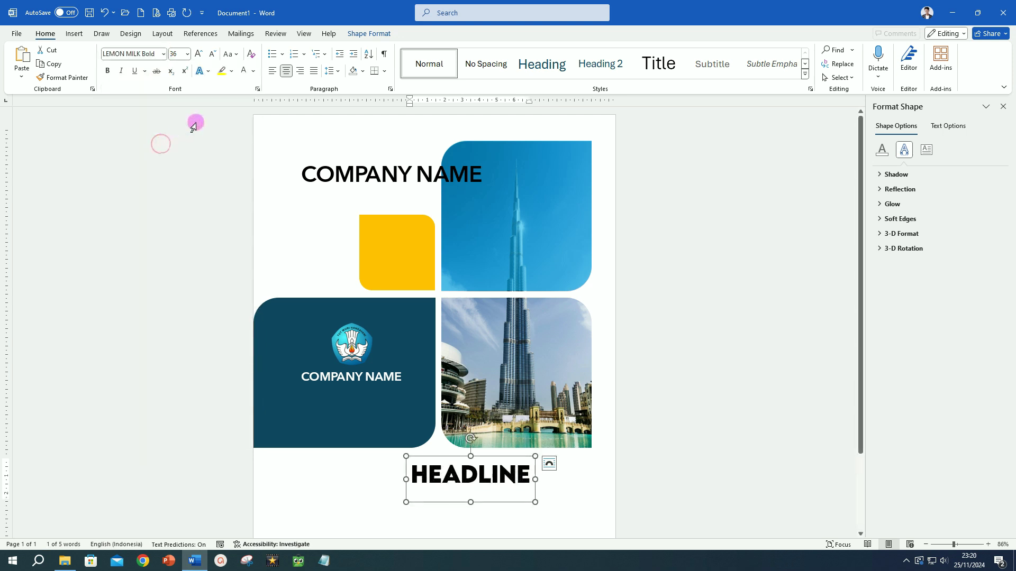
pyautogui.click(200, 54)
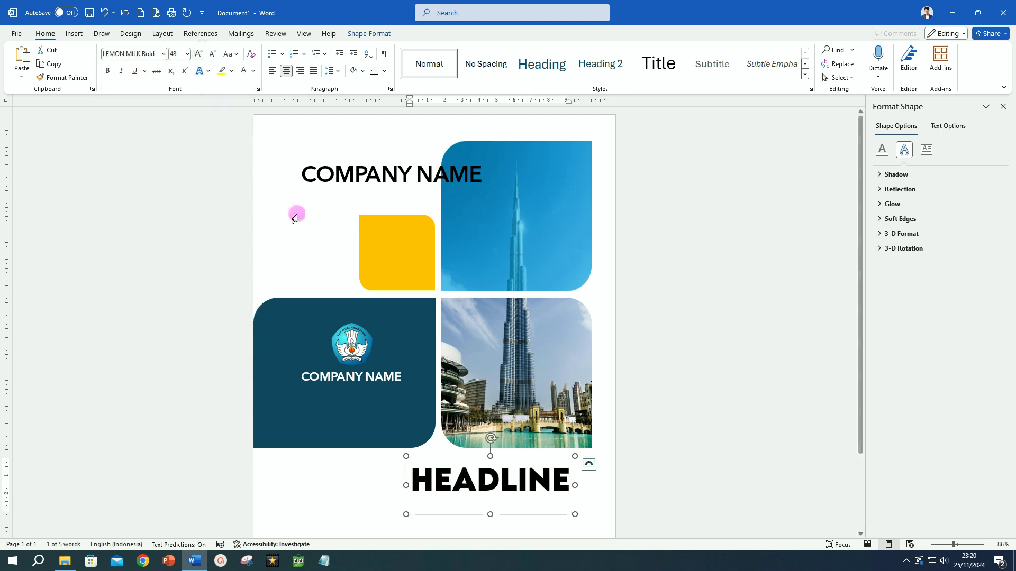
# Colour the letters LINE in HEADLINE standard Orange and align the WordArt's text with the lower picture shape's right edge.
pyautogui.moveTo(505, 475); pyautogui.dragTo(572, 481)
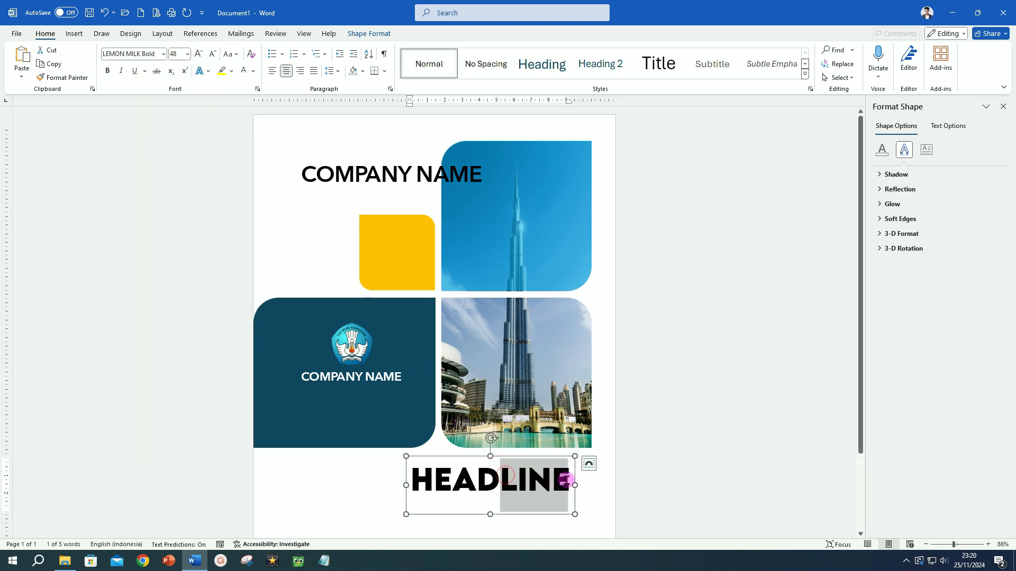
pyautogui.click(253, 73)
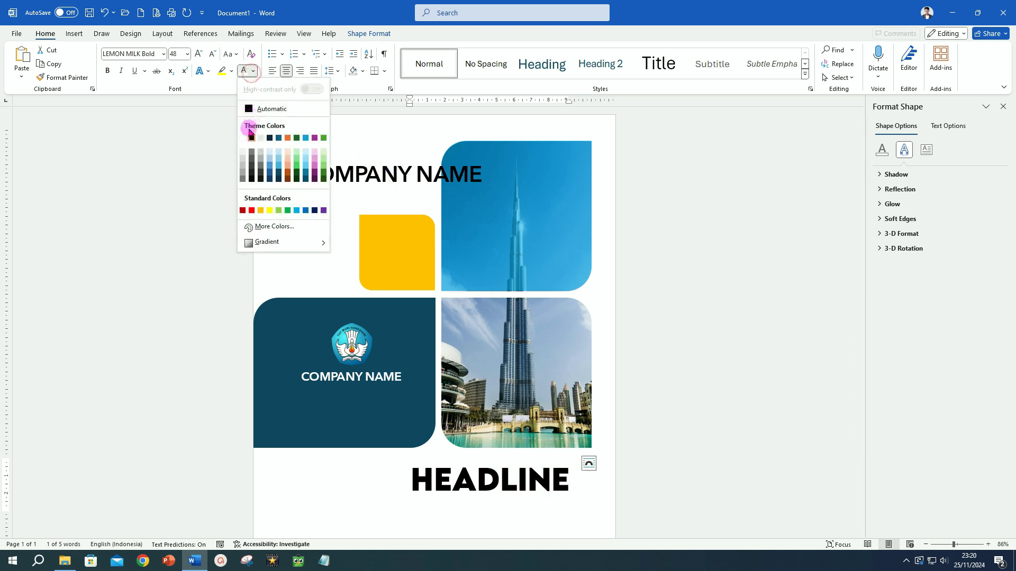
pyautogui.click(261, 211)
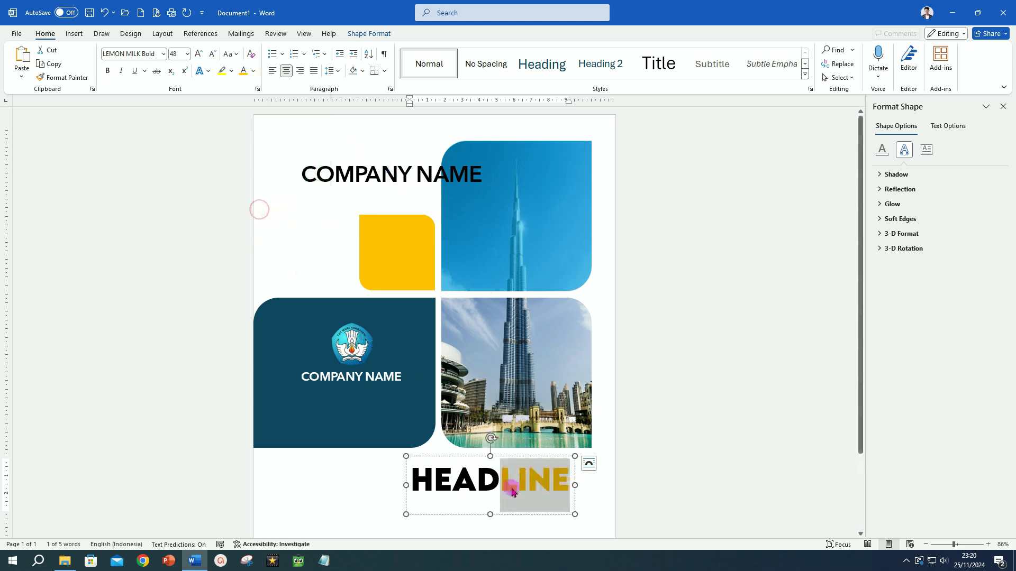
pyautogui.moveTo(503, 515); pyautogui.dragTo(525, 515)
# Replace the text of the black COMPANY NAME WordArt with YOUR TEXT HERE.
pyautogui.click(397, 170)
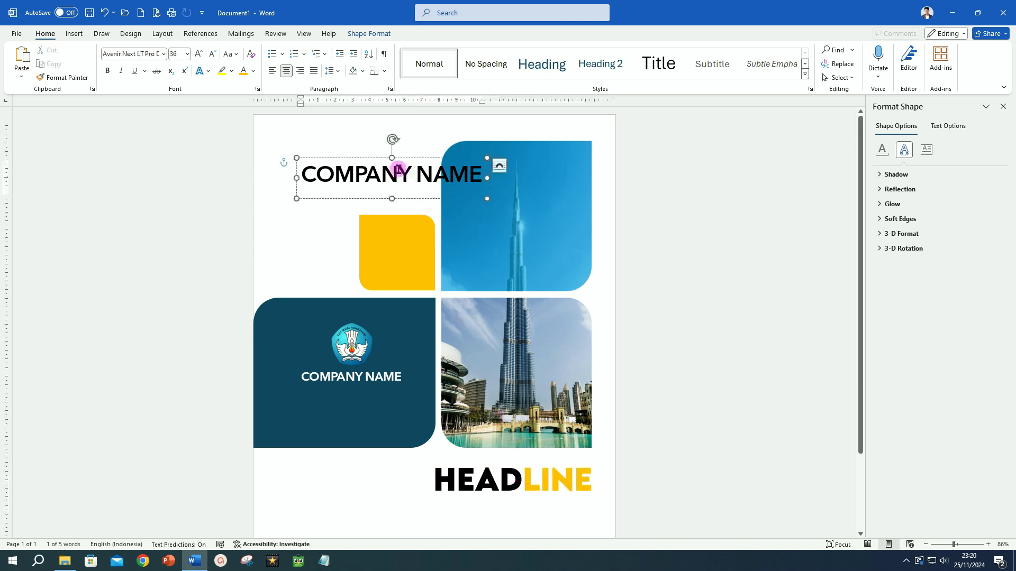
pyautogui.moveTo(307, 172); pyautogui.dragTo(576, 174)
pyautogui.write('YOU')
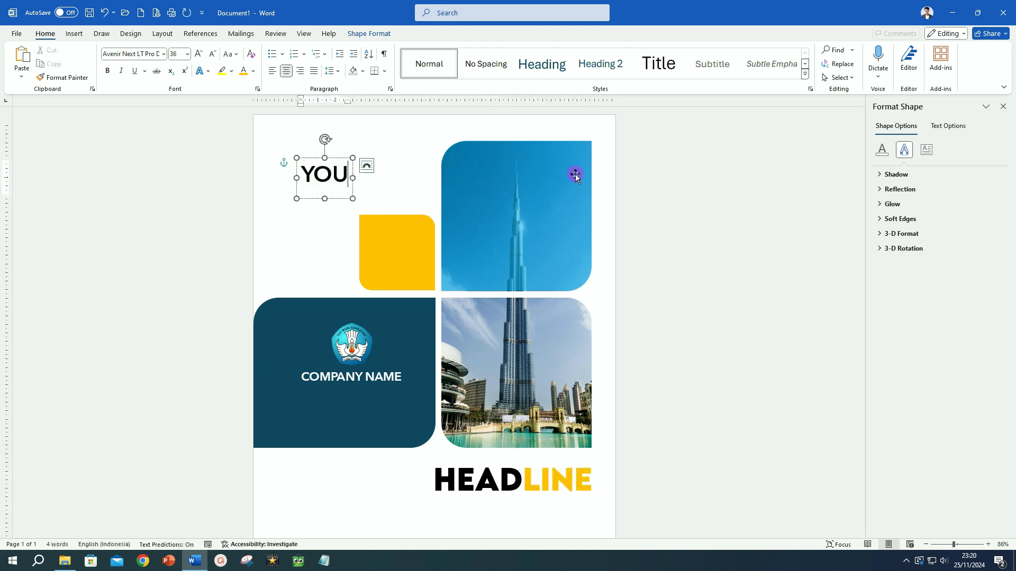
pyautogui.write('R TEXT HERE')
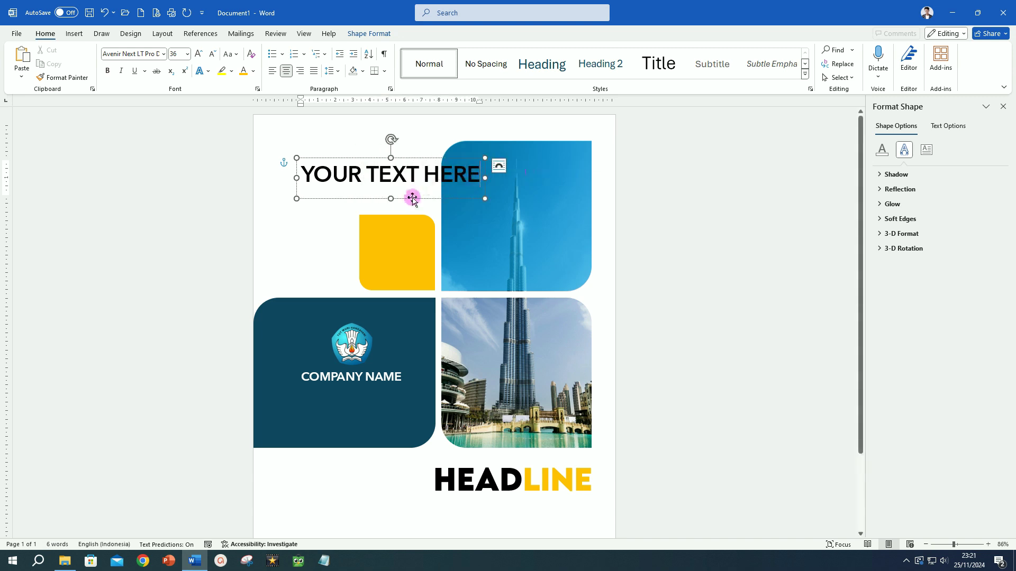
# Format YOUR TEXT HERE in standard Blue at 24 pt and move it up beside the upper picture shape's top edge.
pyautogui.click(412, 198)
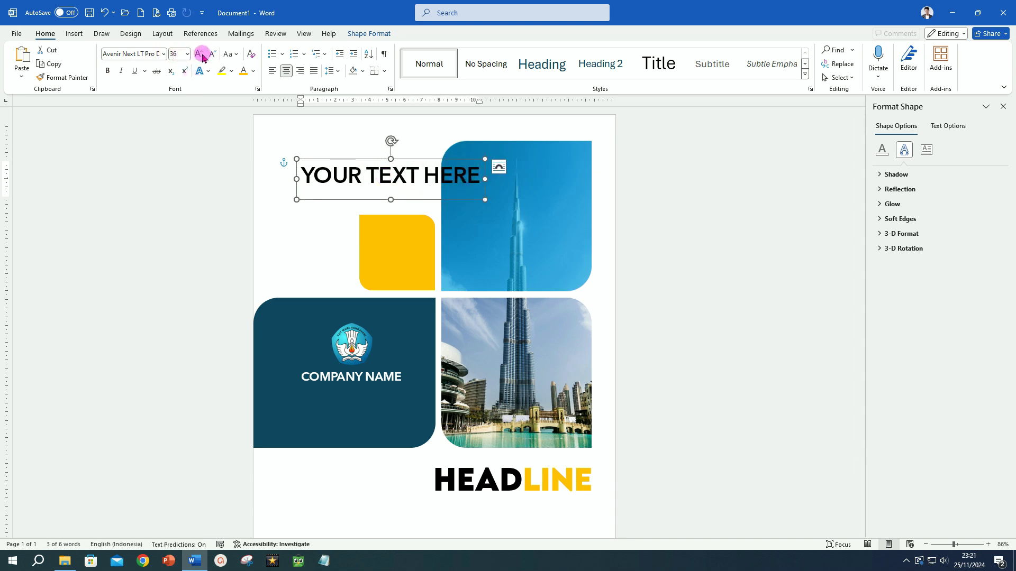
pyautogui.click(254, 72)
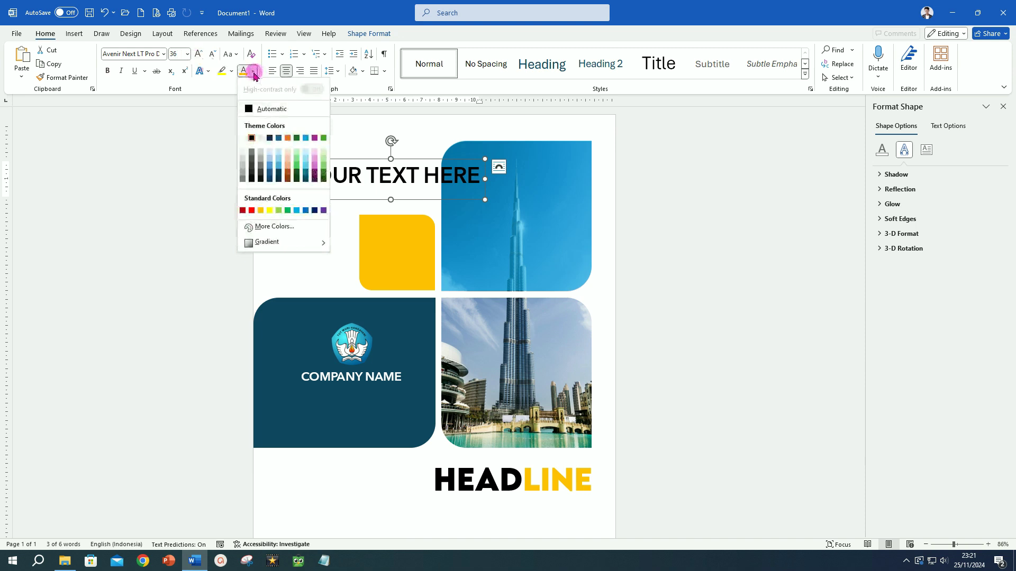
pyautogui.click(306, 210)
pyautogui.click(213, 55)
pyautogui.click(213, 54)
pyautogui.click(213, 54)
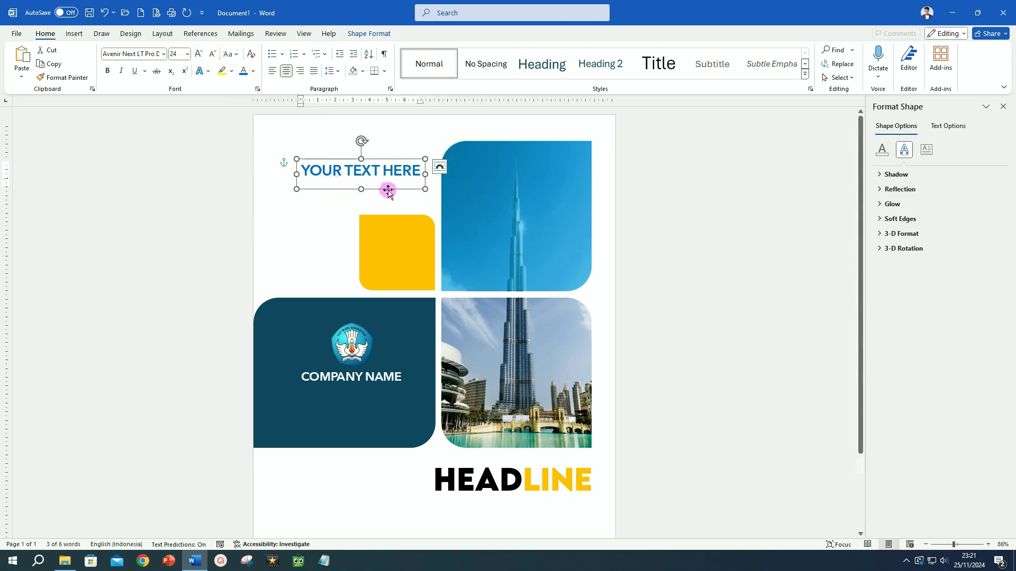
pyautogui.moveTo(388, 189); pyautogui.dragTo(393, 167)
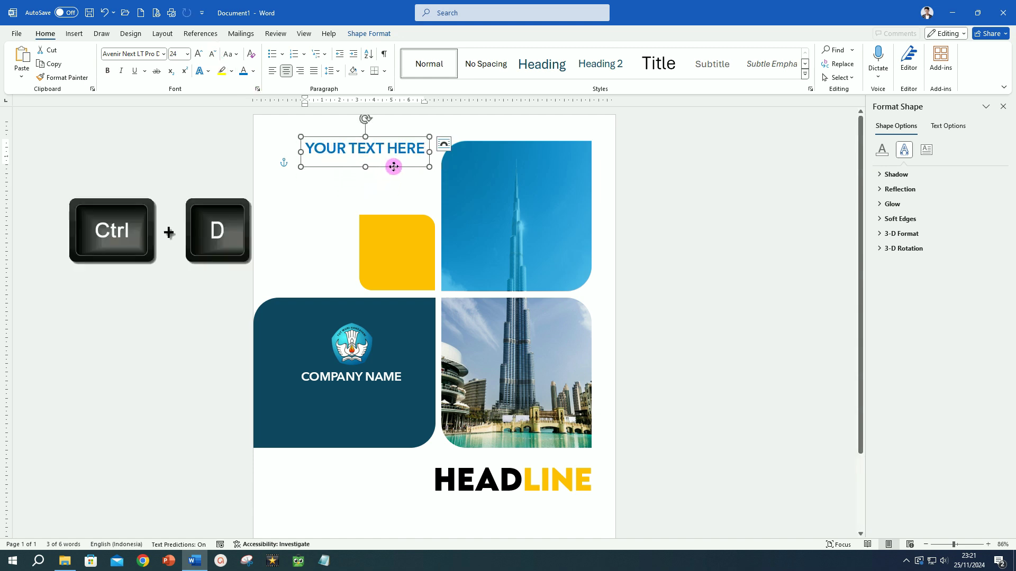
# Duplicate the YOUR TEXT HERE WordArt, place the copy directly beneath it and replace the copy's text with 2025.
pyautogui.hotkey('ctrl', 'd')
pyautogui.moveTo(395, 169); pyautogui.dragTo(385, 177)
pyautogui.moveTo(306, 165); pyautogui.dragTo(446, 164)
pyautogui.write('2025')
# Set the 2025 WordArt in the 911 Porscha Bold font and enlarge it to 49 pt.
pyautogui.click(318, 185)
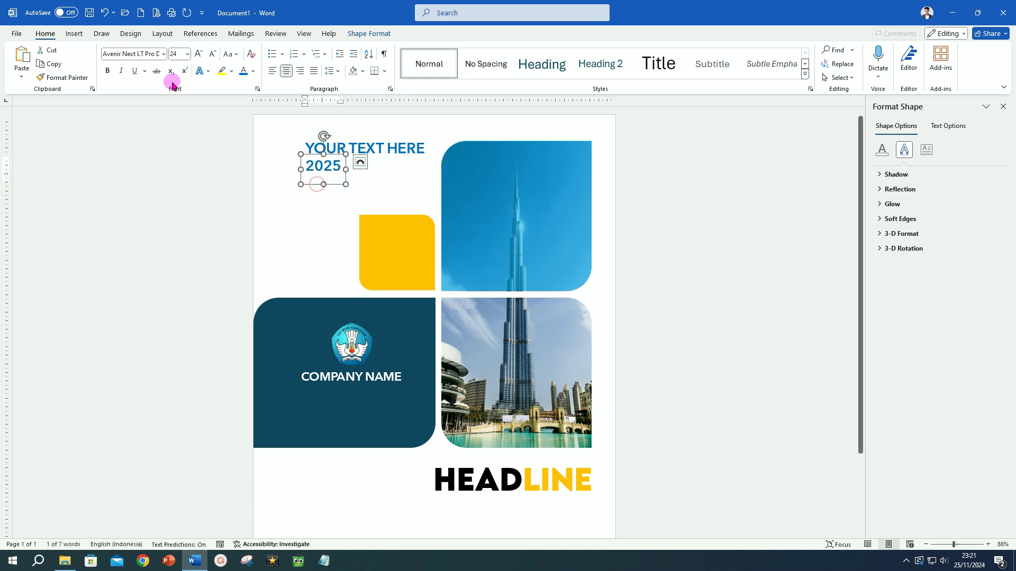
pyautogui.click(163, 53)
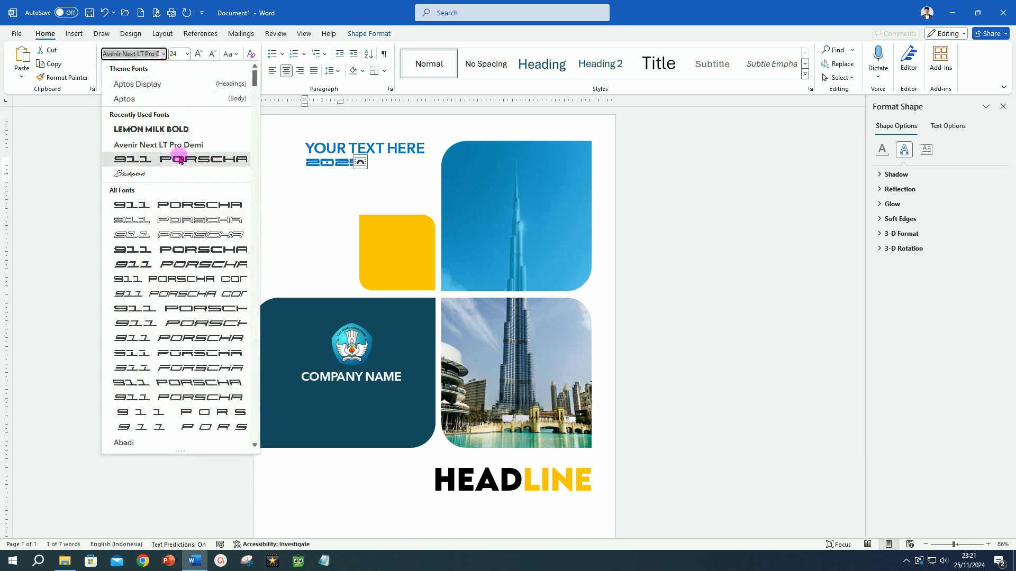
pyautogui.click(183, 159)
pyautogui.click(199, 54)
pyautogui.click(199, 54)
pyautogui.click(199, 54)
pyautogui.click(199, 54)
# Colour the digits 20 of the 2025 WordArt standard Dark Blue.
pyautogui.click(339, 170)
pyautogui.moveTo(309, 168); pyautogui.dragTo(357, 168)
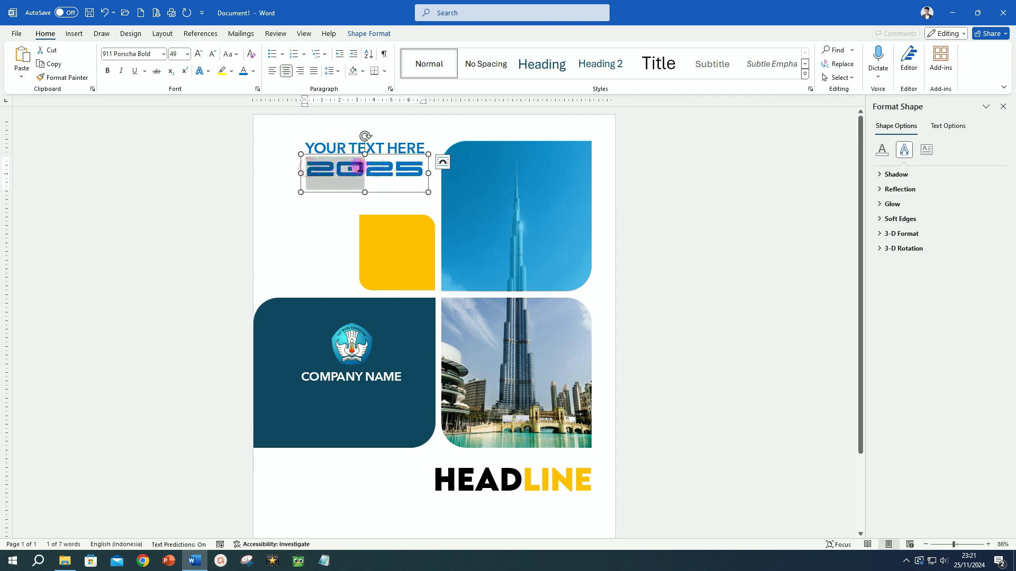
pyautogui.click(252, 76)
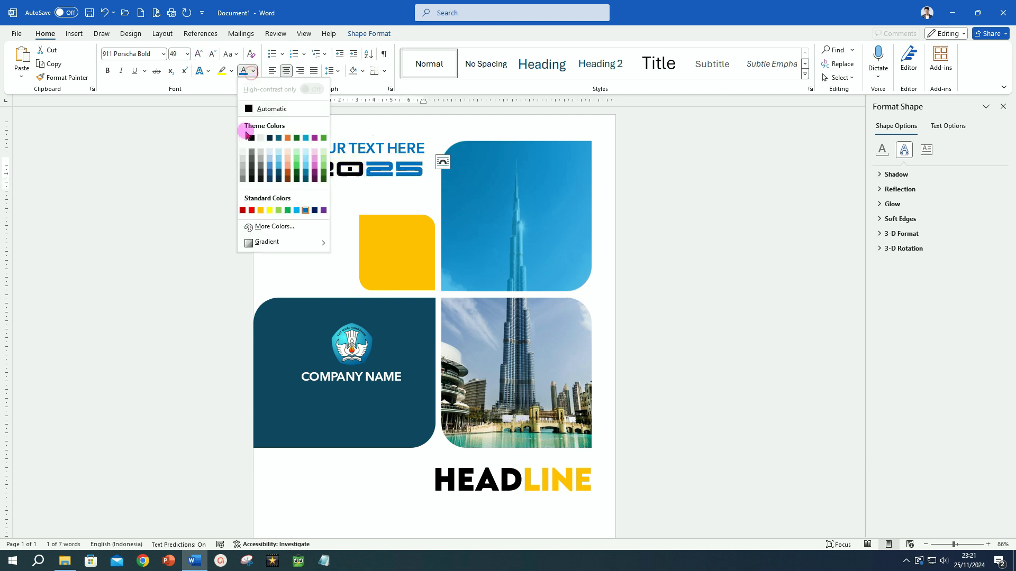
pyautogui.click(314, 211)
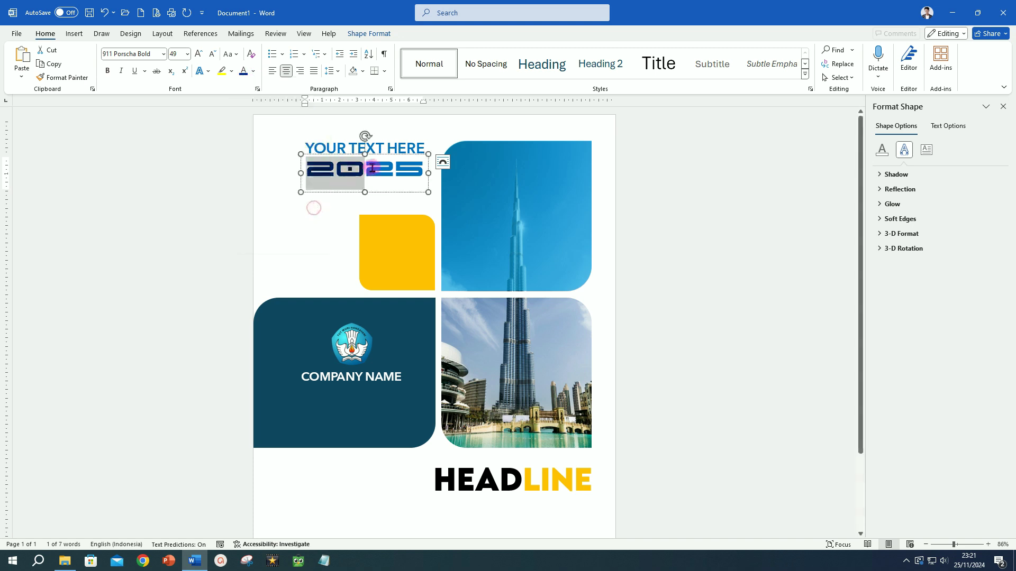
# Colour the last two digits, 25, of the 2025 WordArt standard Orange and deselect the WordArt.
pyautogui.click(372, 168)
pyautogui.moveTo(367, 169); pyautogui.dragTo(423, 173)
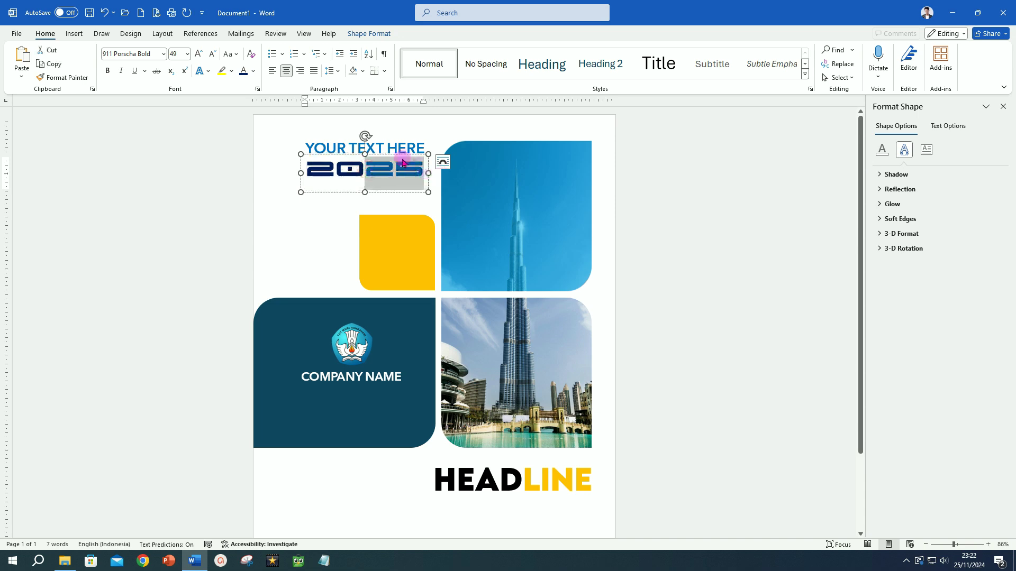
pyautogui.click(253, 71)
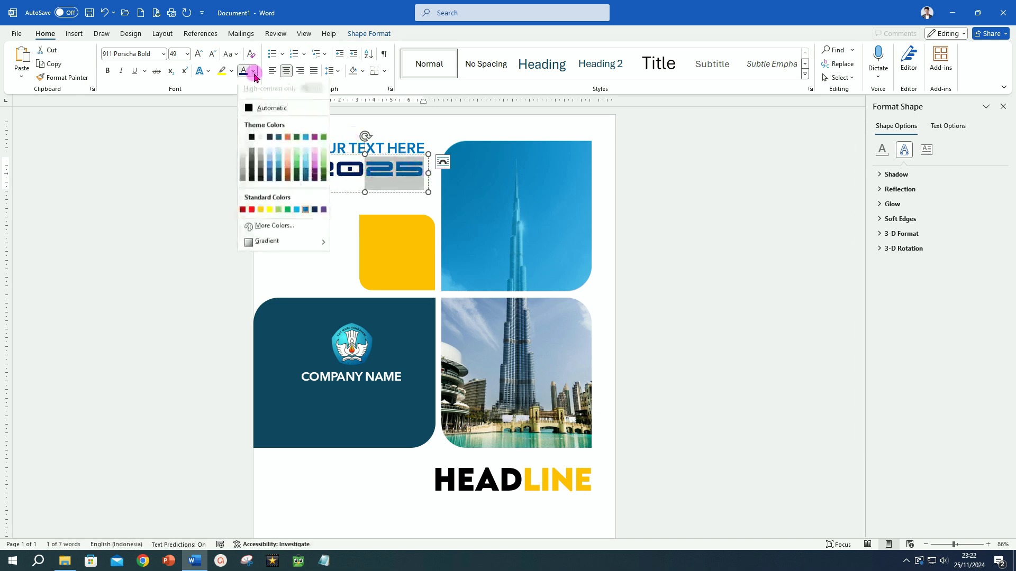
pyautogui.click(261, 210)
pyautogui.click(404, 134)
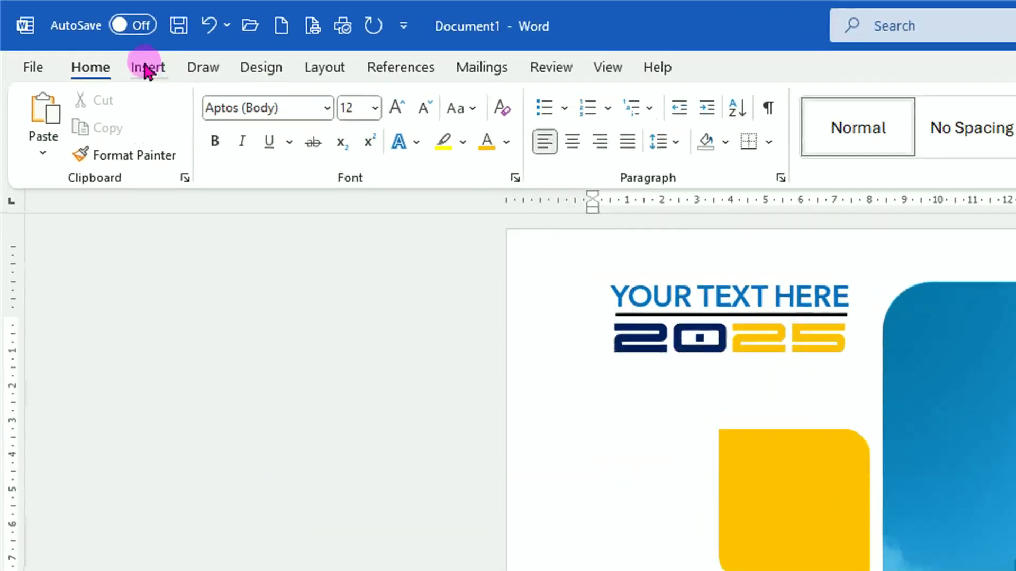
# Draw a full-page-height rectangle about 3 cm wide and 29.6 cm high over the picture shapes and remove its outline.
pyautogui.click(146, 66)
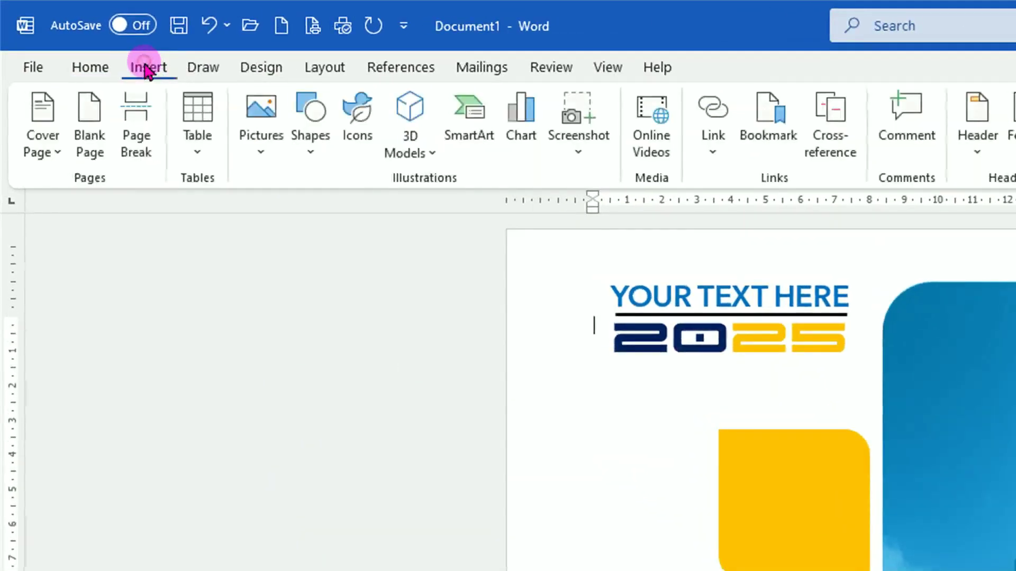
pyautogui.click(312, 152)
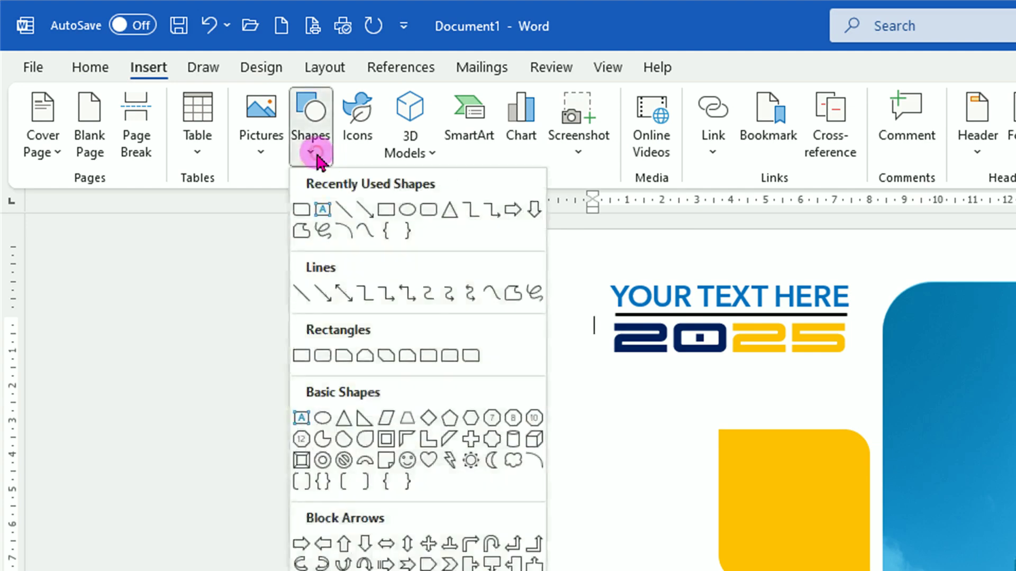
pyautogui.click(301, 356)
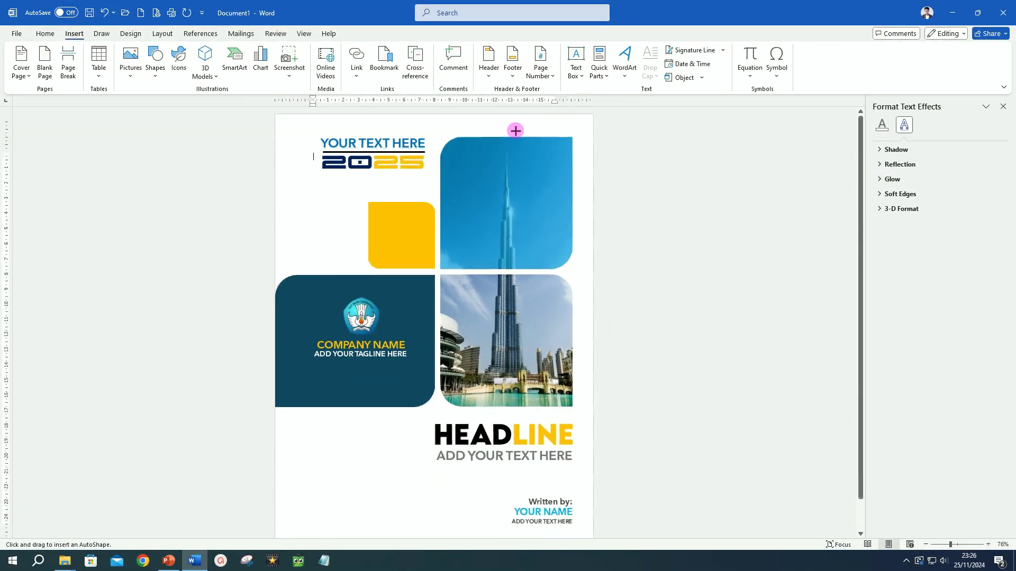
pyautogui.keyDown('ctrl'); pyautogui.scroll(-1, 515, 131); pyautogui.keyUp('ctrl')
pyautogui.moveTo(504, 128)
pyautogui.mouseDown()
pyautogui.moveTo(517, 206)
pyautogui.moveTo(510, 472)
pyautogui.moveTo(519, 521)
pyautogui.moveTo(545, 517)
pyautogui.mouseUp()
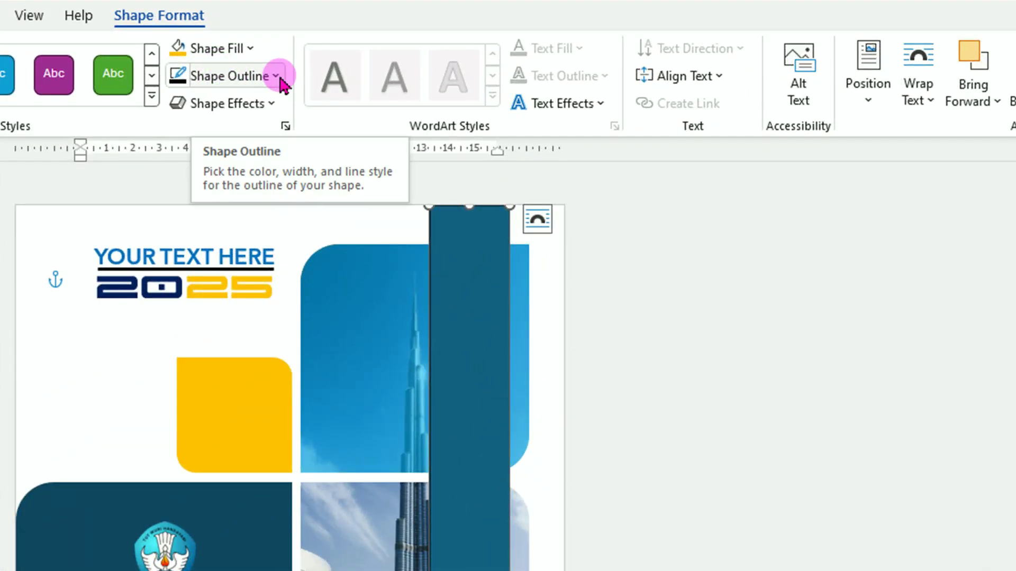
pyautogui.click(275, 75)
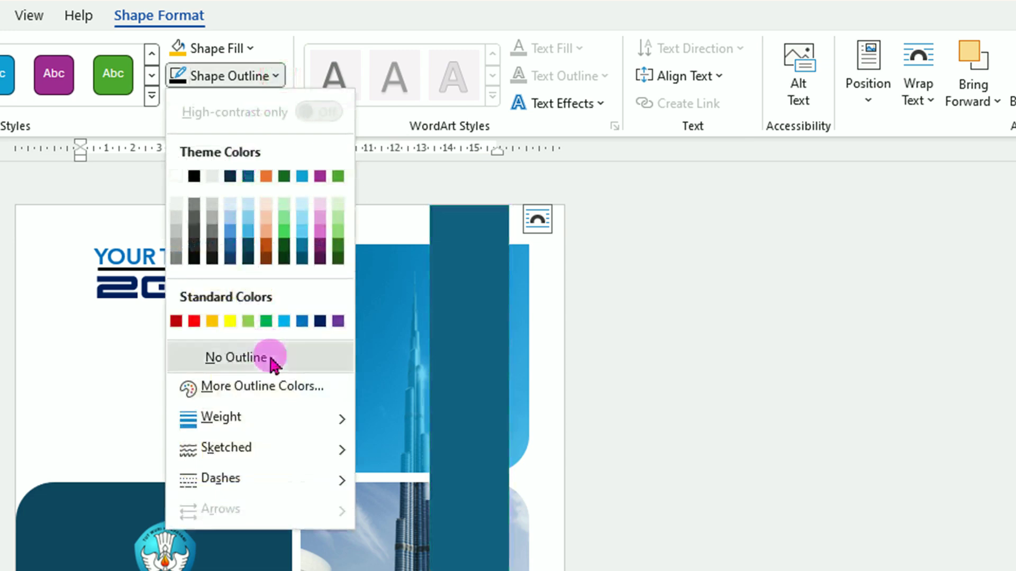
pyautogui.click(258, 356)
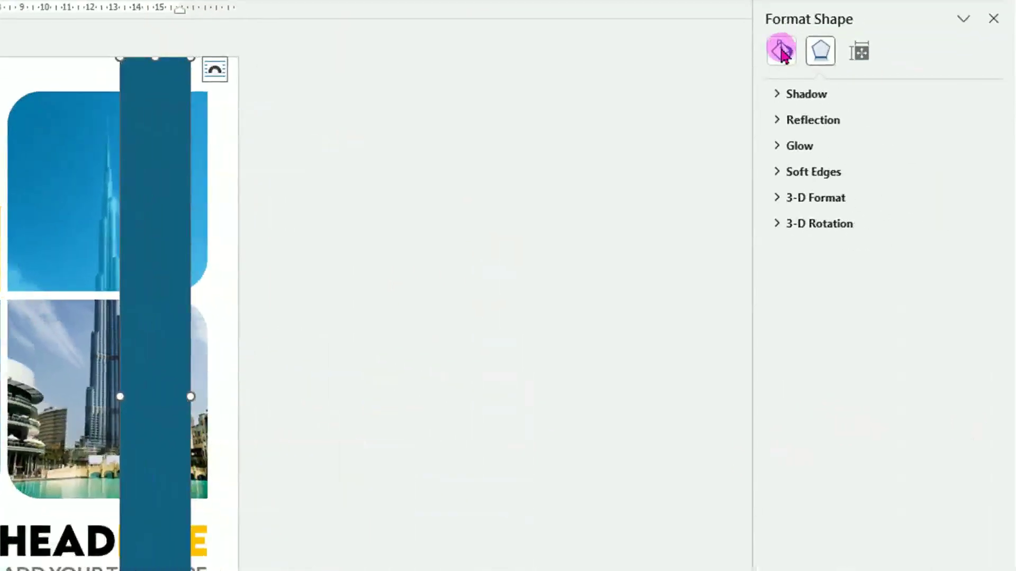
# Give the tall rectangle a linear gradient fill at a 0° angle and delete the gradient stop at 74%.
pyautogui.click(782, 52)
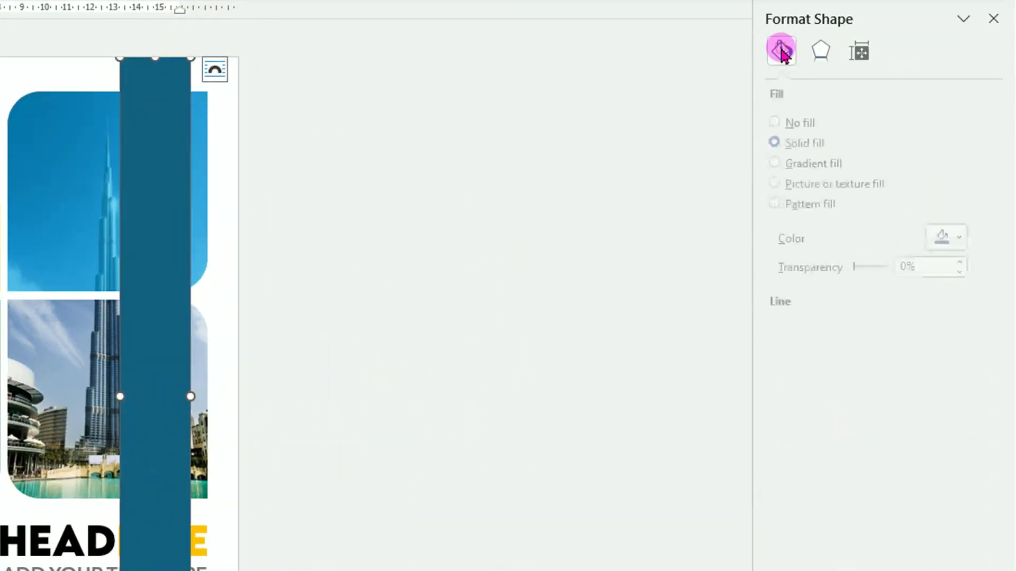
pyautogui.click(791, 164)
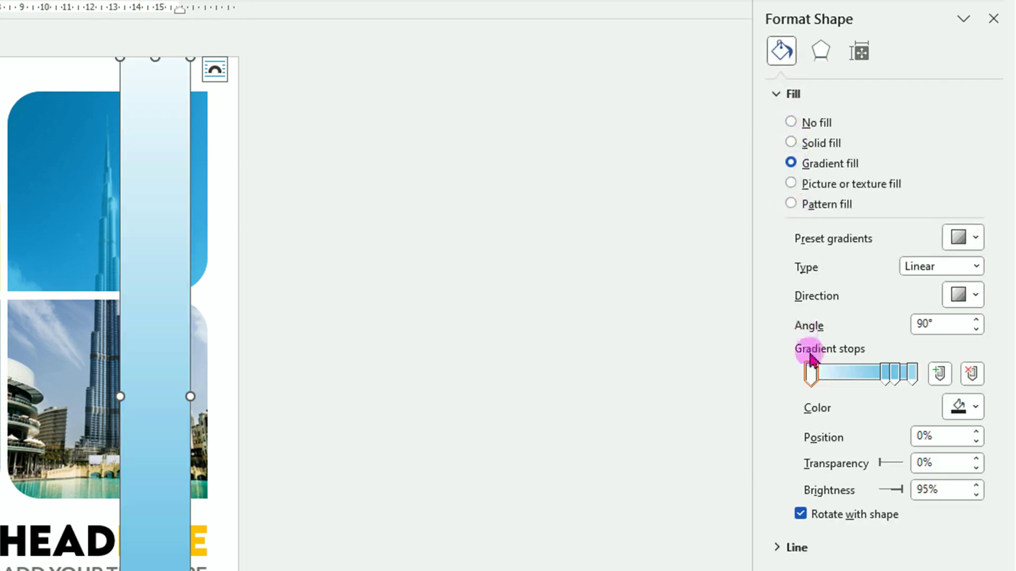
pyautogui.click(976, 329)
pyautogui.click(976, 329)
pyautogui.click(886, 377)
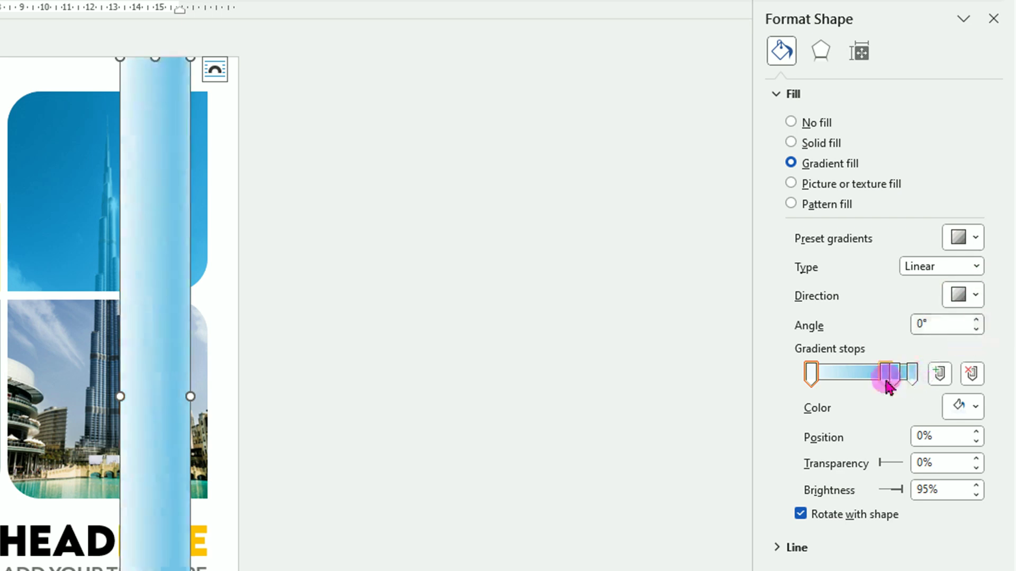
pyautogui.click(972, 375)
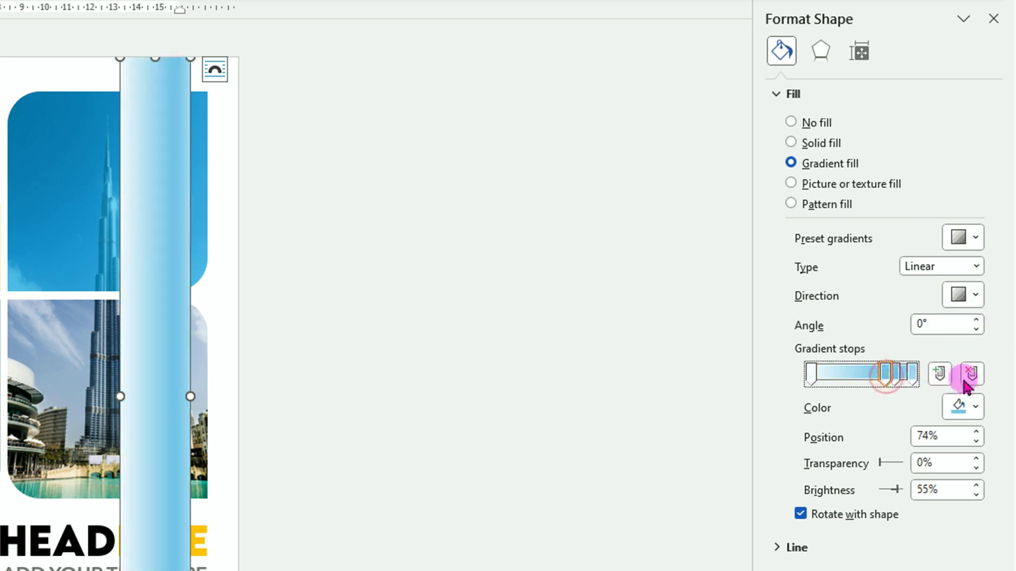
# Colour the first gradient stop, at 0%, with the darkest shade of White in the theme colours.
pyautogui.click(811, 375)
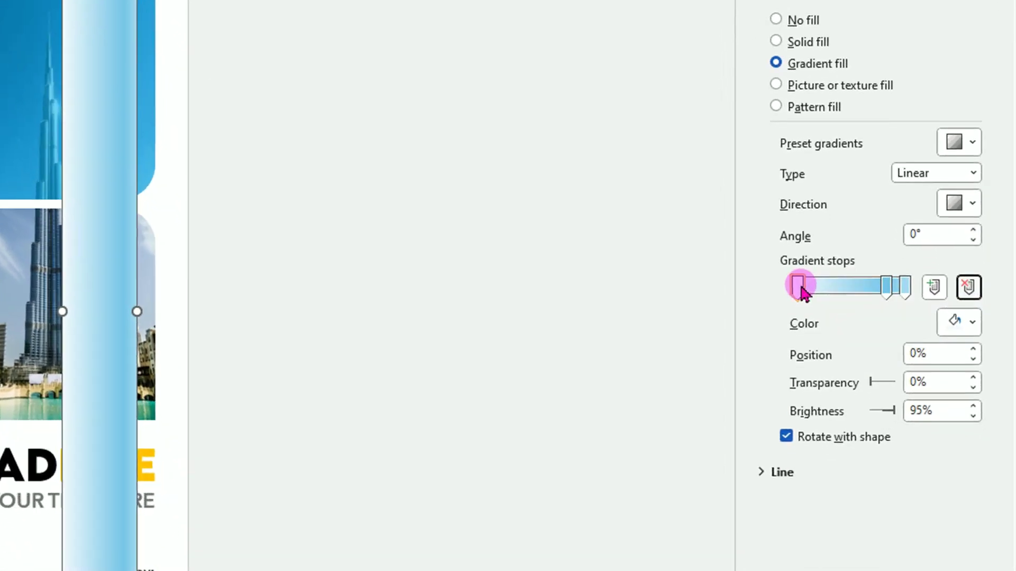
pyautogui.click(971, 317)
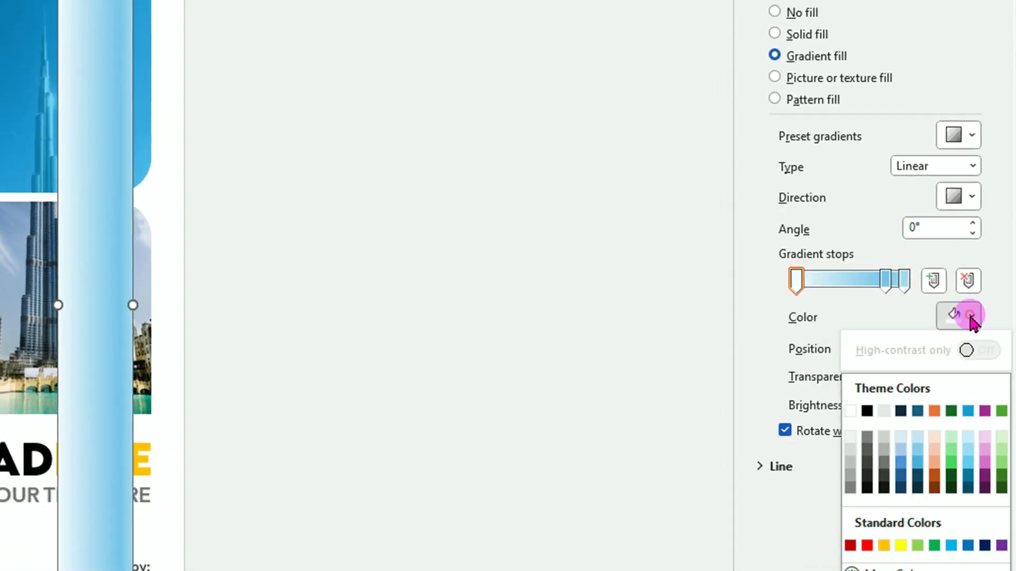
pyautogui.click(850, 488)
# Move the rectangle's middle gradient stop to position 8%.
pyautogui.moveTo(885, 280); pyautogui.dragTo(818, 293)
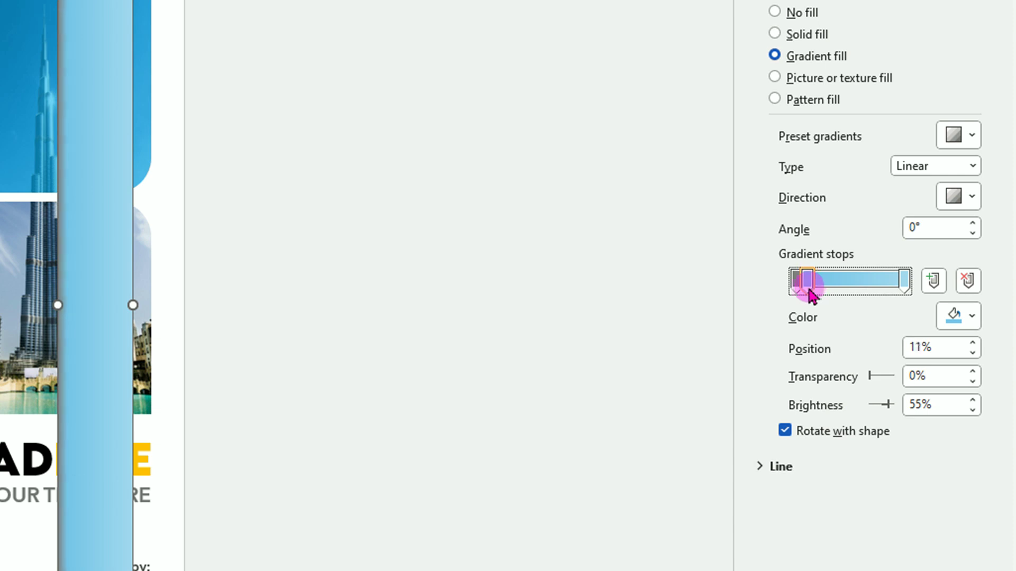
pyautogui.moveTo(812, 296); pyautogui.dragTo(812, 297)
pyautogui.click(972, 352)
pyautogui.click(971, 352)
pyautogui.click(972, 353)
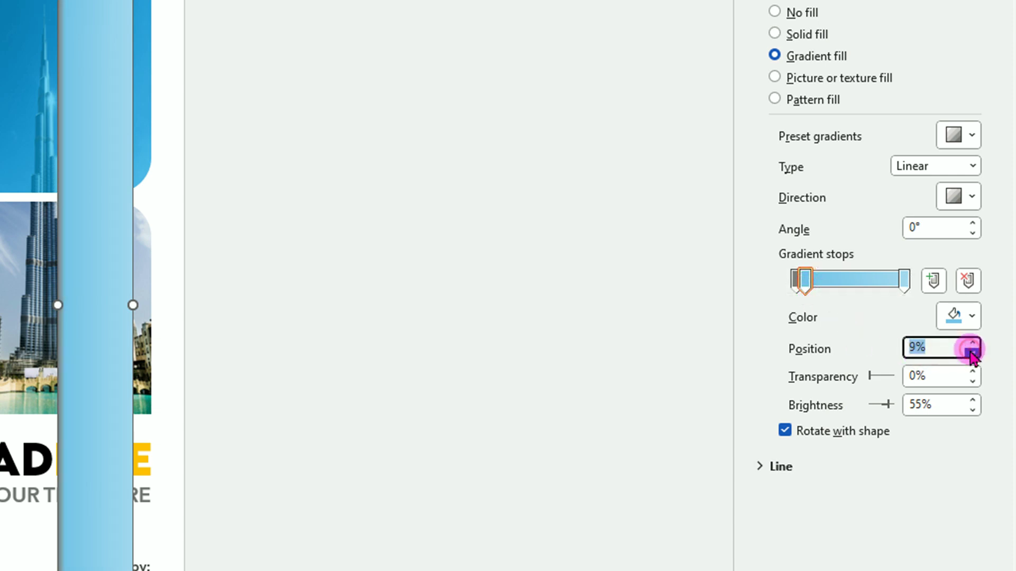
# Colour the 8% gradient stop black and set its transparency to 80%.
pyautogui.click(972, 316)
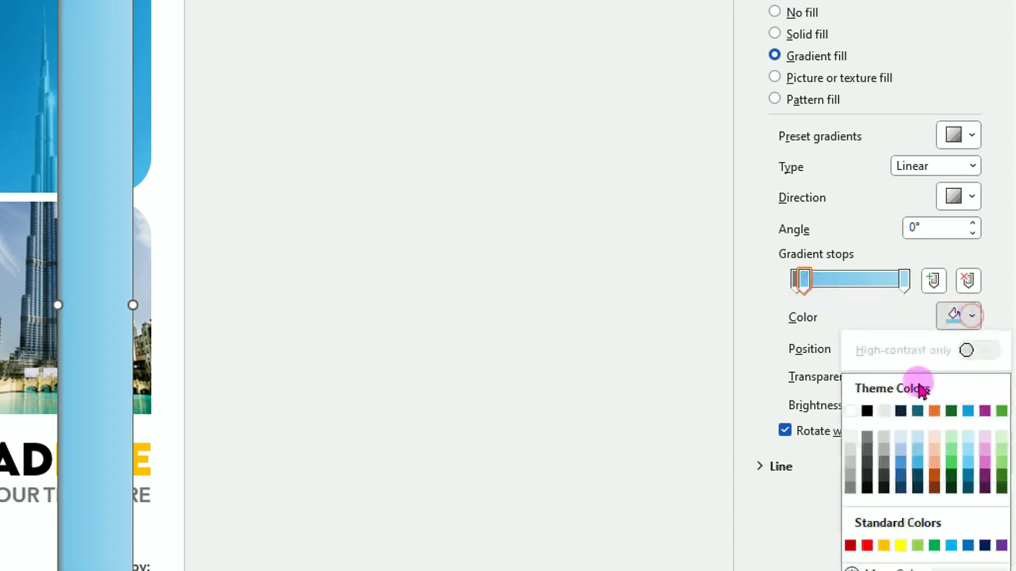
pyautogui.click(867, 411)
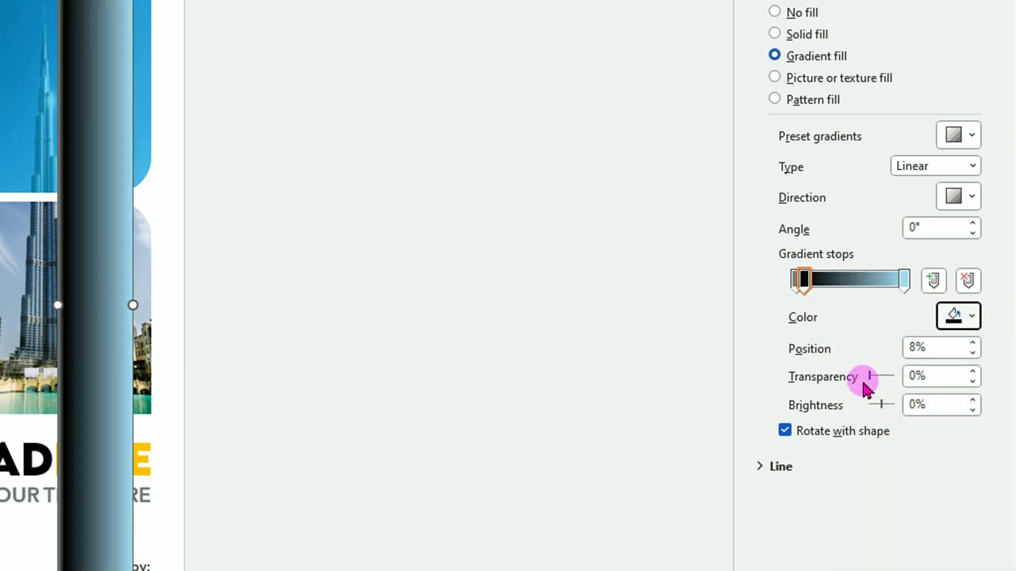
pyautogui.moveTo(869, 376); pyautogui.dragTo(891, 382)
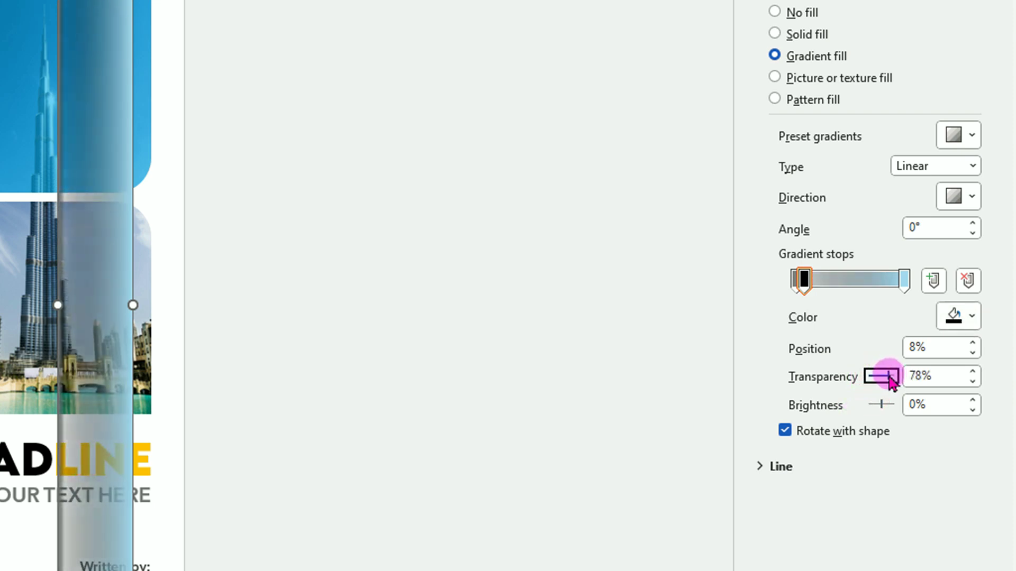
pyautogui.click(972, 372)
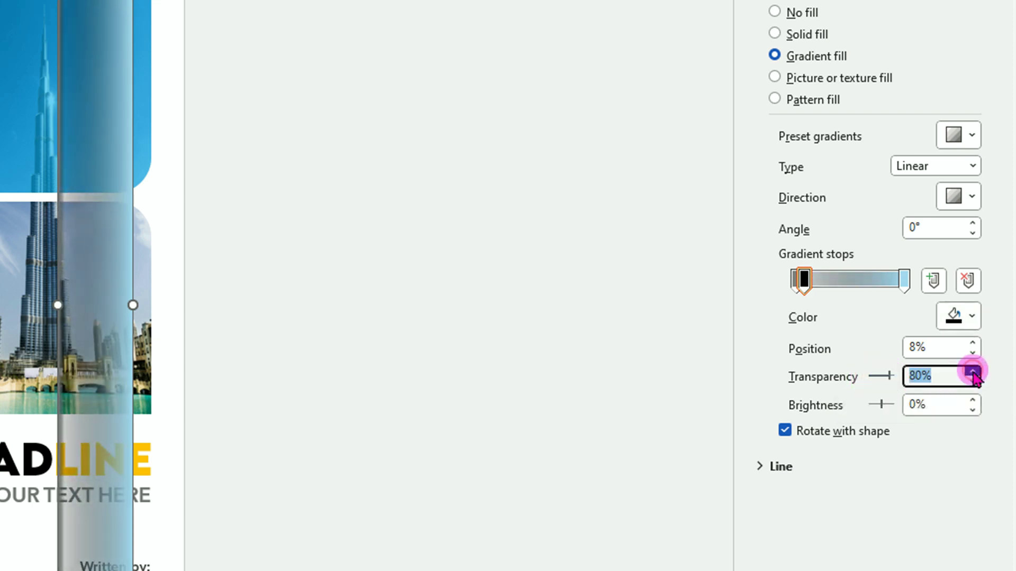
pyautogui.moveTo(938, 379); pyautogui.dragTo(923, 380)
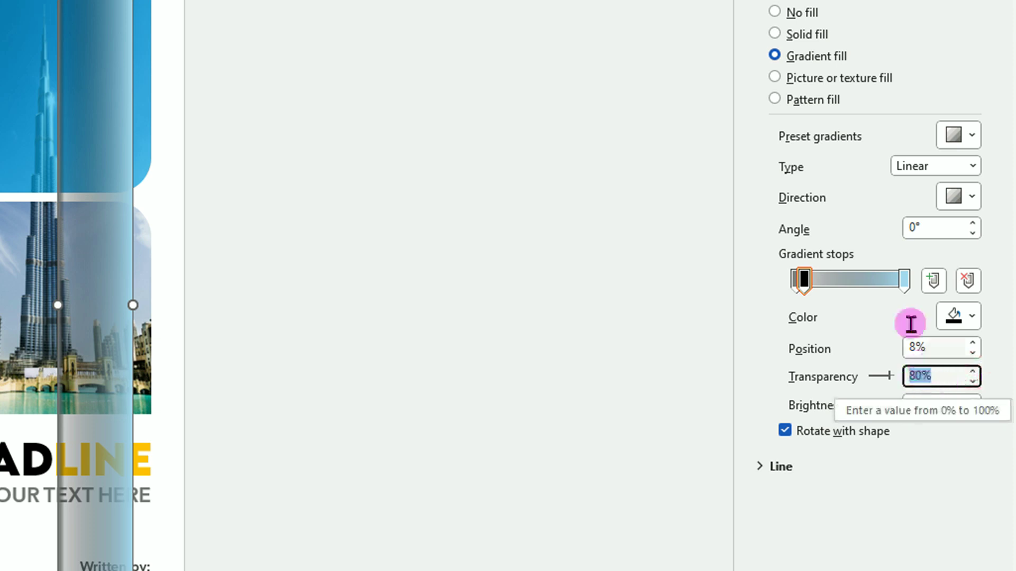
# Colour the last gradient stop, at 100%, black and set its transparency to 100%.
pyautogui.click(903, 281)
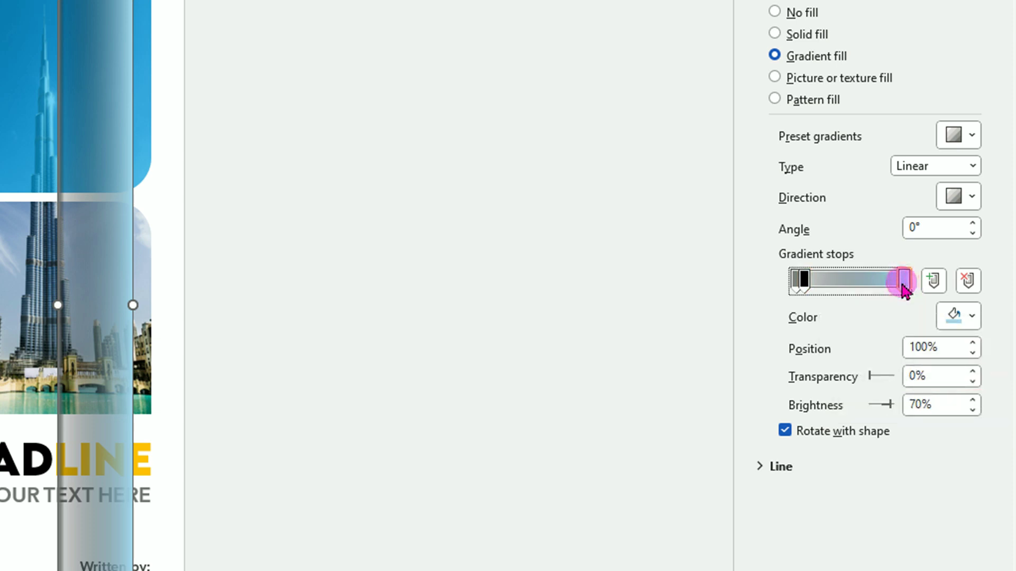
pyautogui.click(972, 317)
pyautogui.click(867, 411)
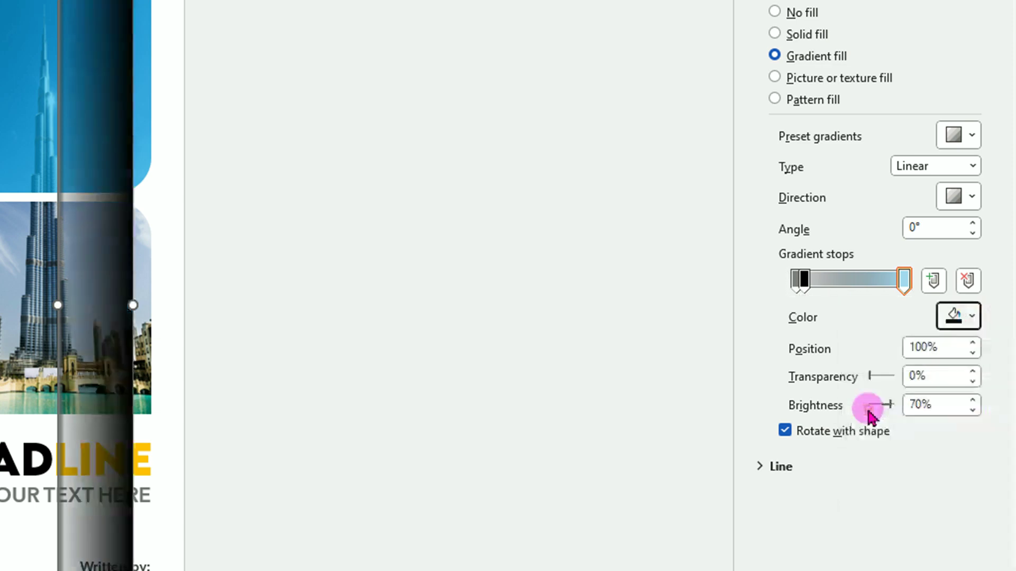
pyautogui.moveTo(871, 376); pyautogui.dragTo(927, 388)
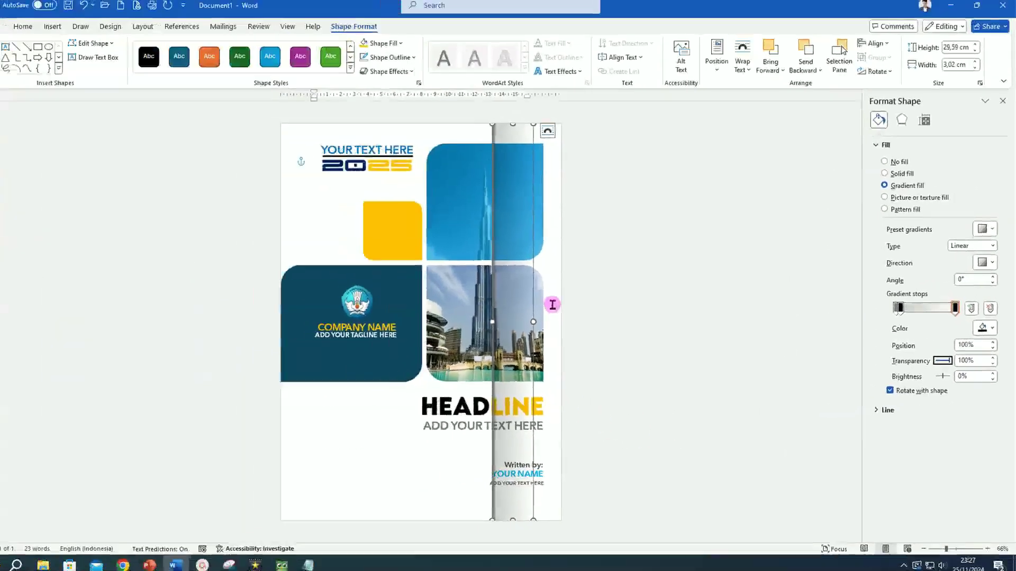
# Move the gradient strip next to the page's left edge as a spine shadow and deselect it.
pyautogui.moveTo(520, 228); pyautogui.dragTo(328, 226)
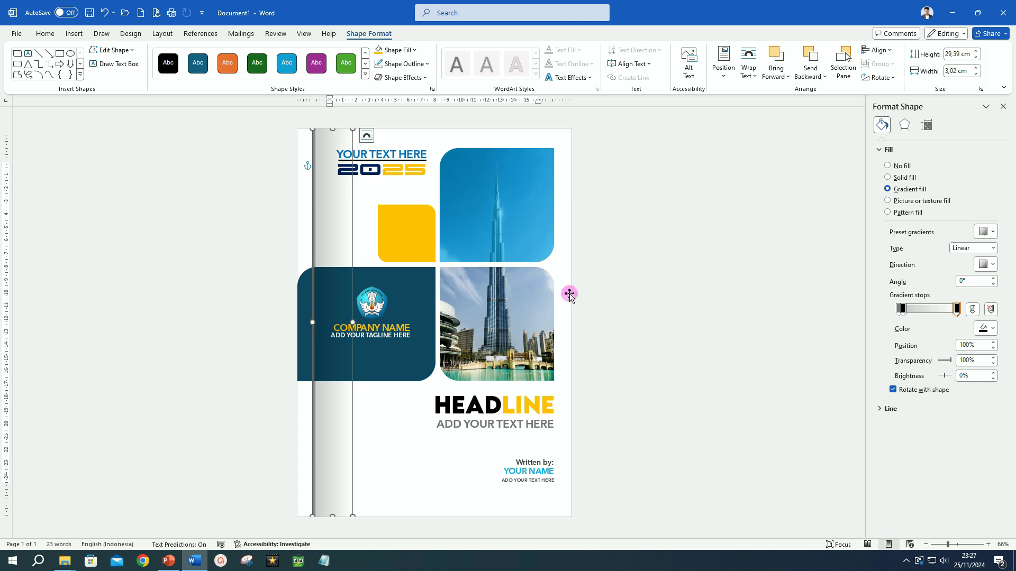
pyautogui.click(570, 316)
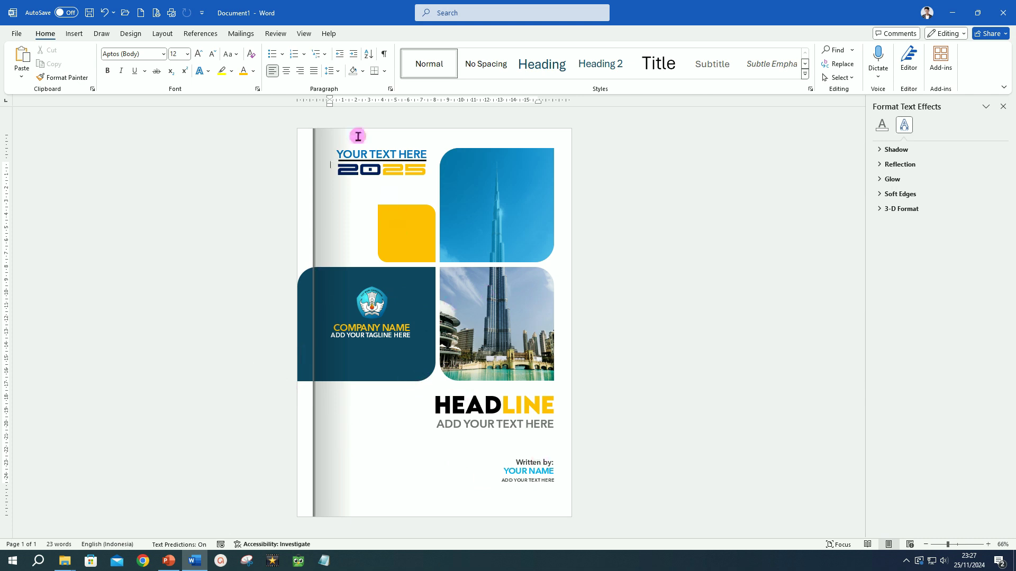
# Display the finished cover page in Focus mode at a larger size to examine the design.
pyautogui.click(305, 35)
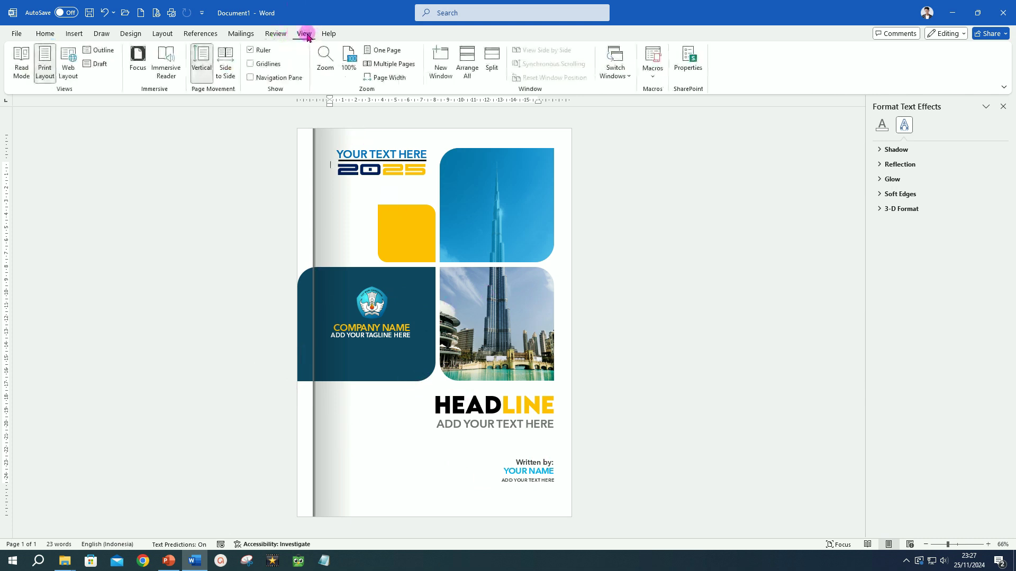
pyautogui.click(137, 54)
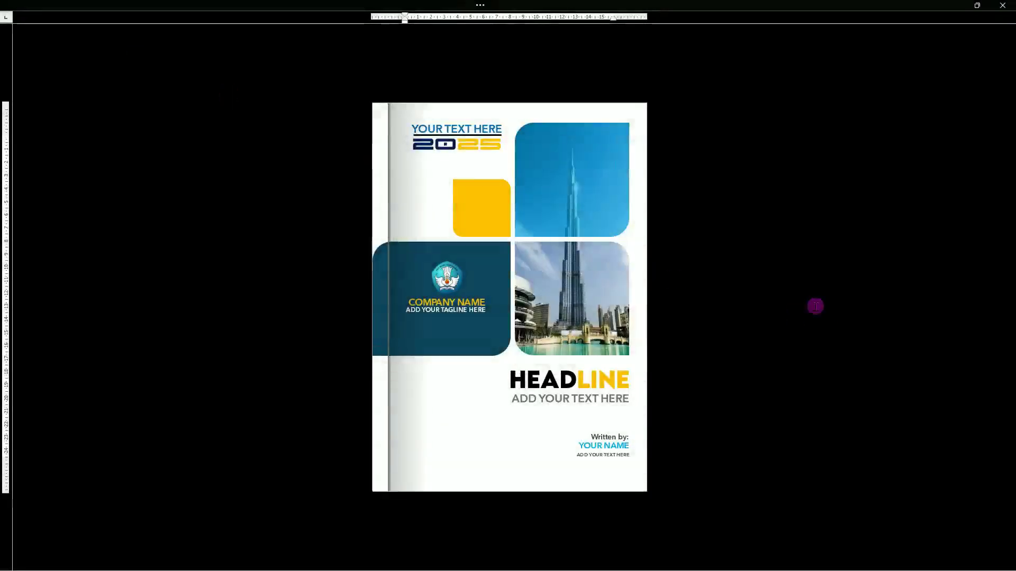
pyautogui.scroll(3, 708, 351)
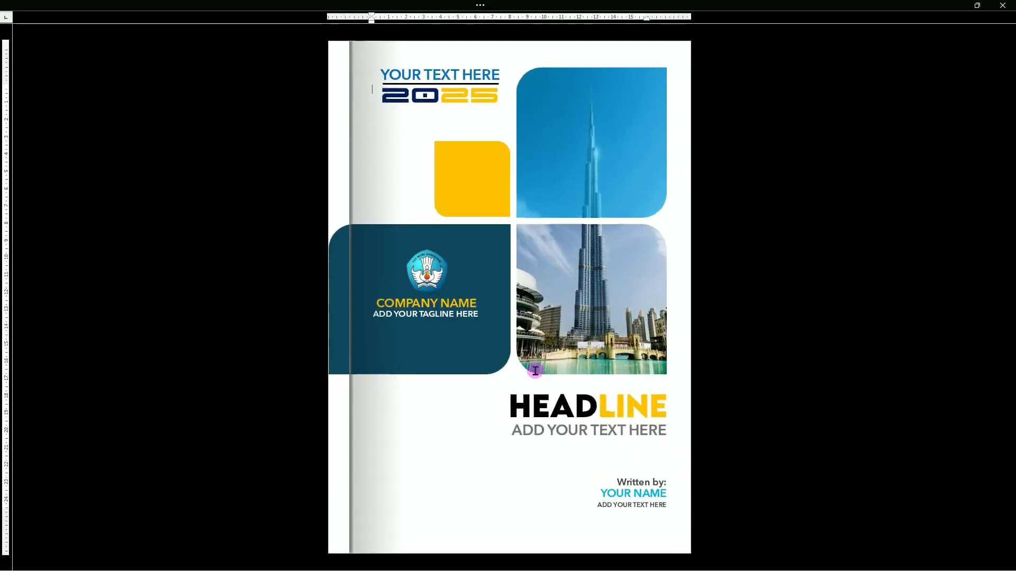